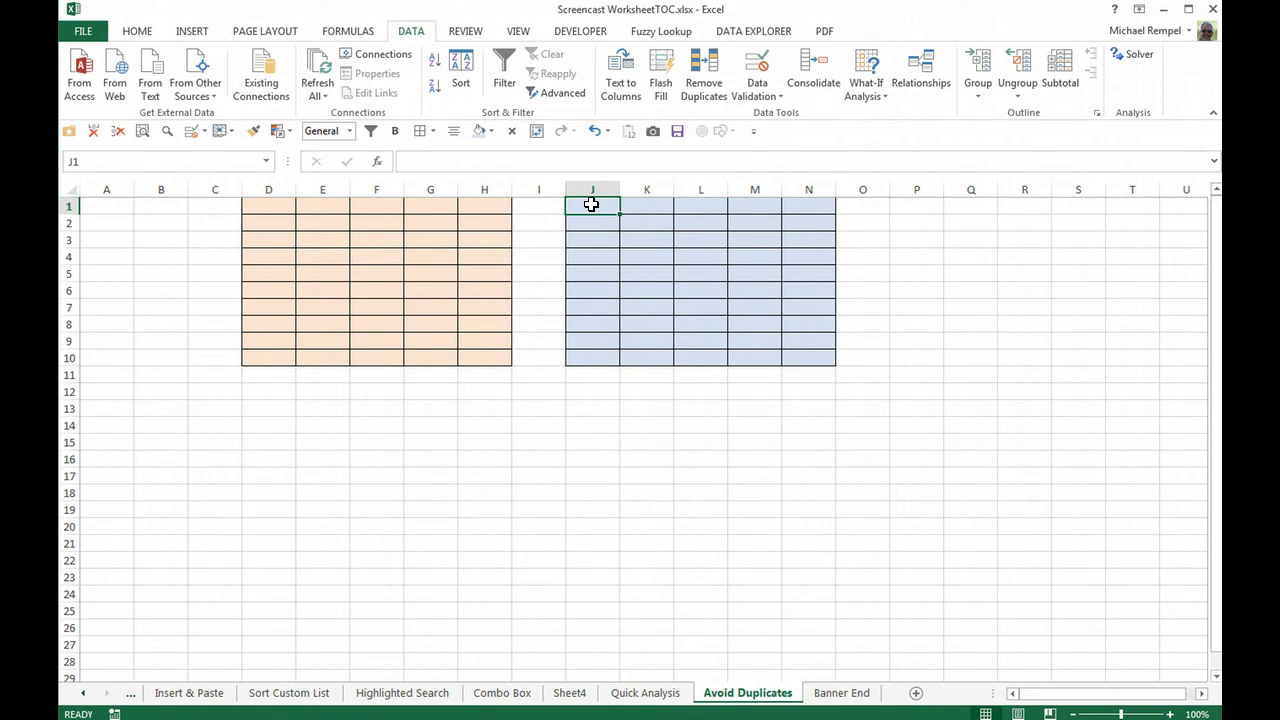
- Enter =COUNTIF($D$1:$H$10,D1)<=1 in J1 and fill it through J1:N10
{"action": "type", "text": "=COUNTIF"}
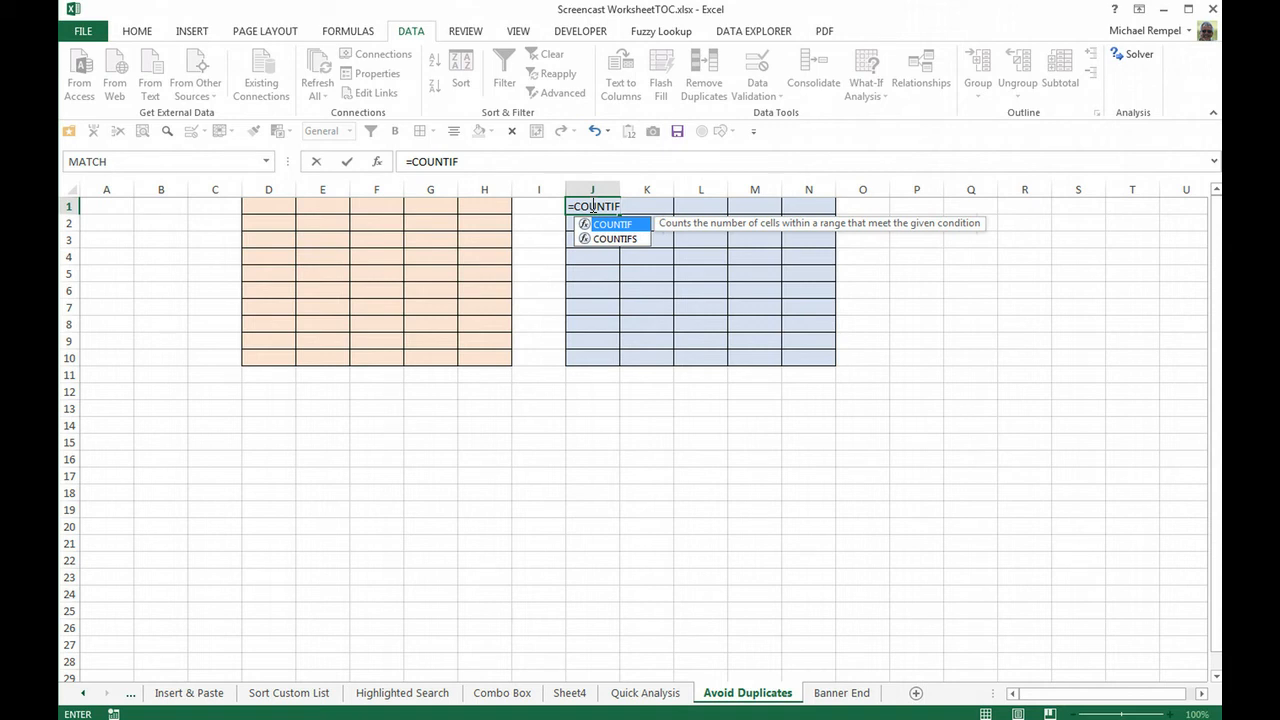
{"action": "type", "text": "("}
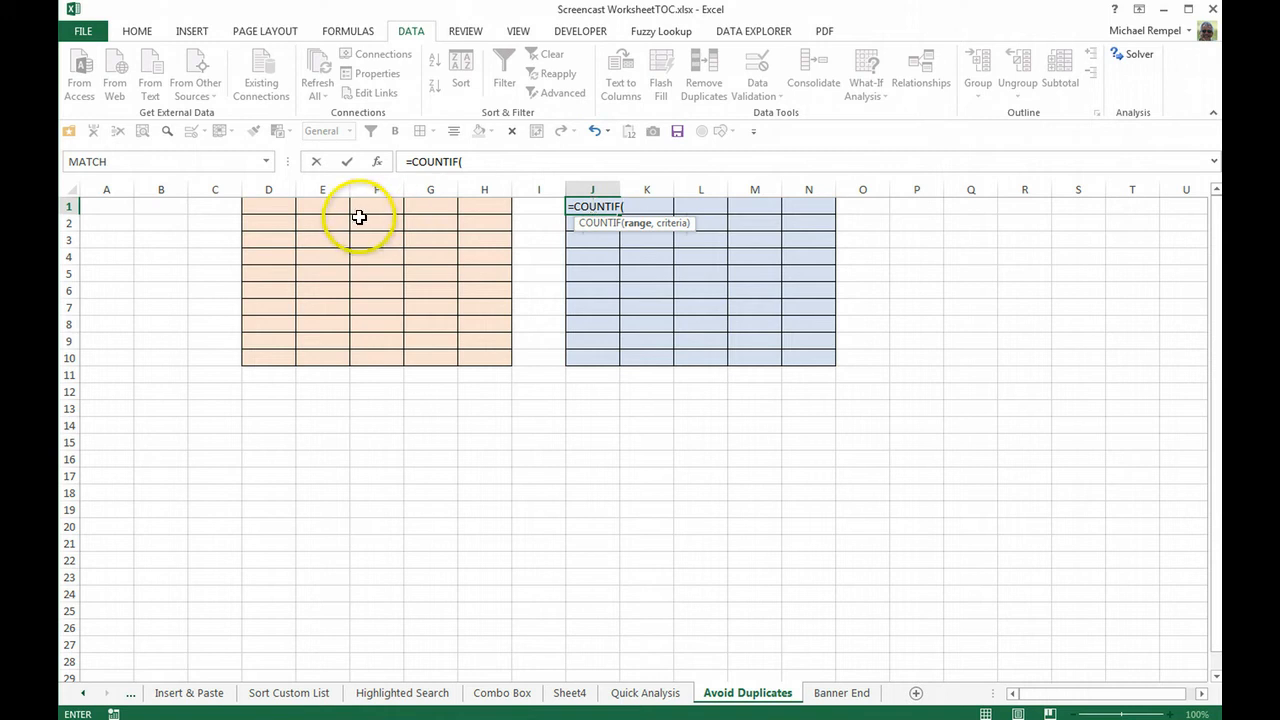
{"action": "left_click_drag", "start_coordinate": [271, 206], "coordinate": [497, 360]}
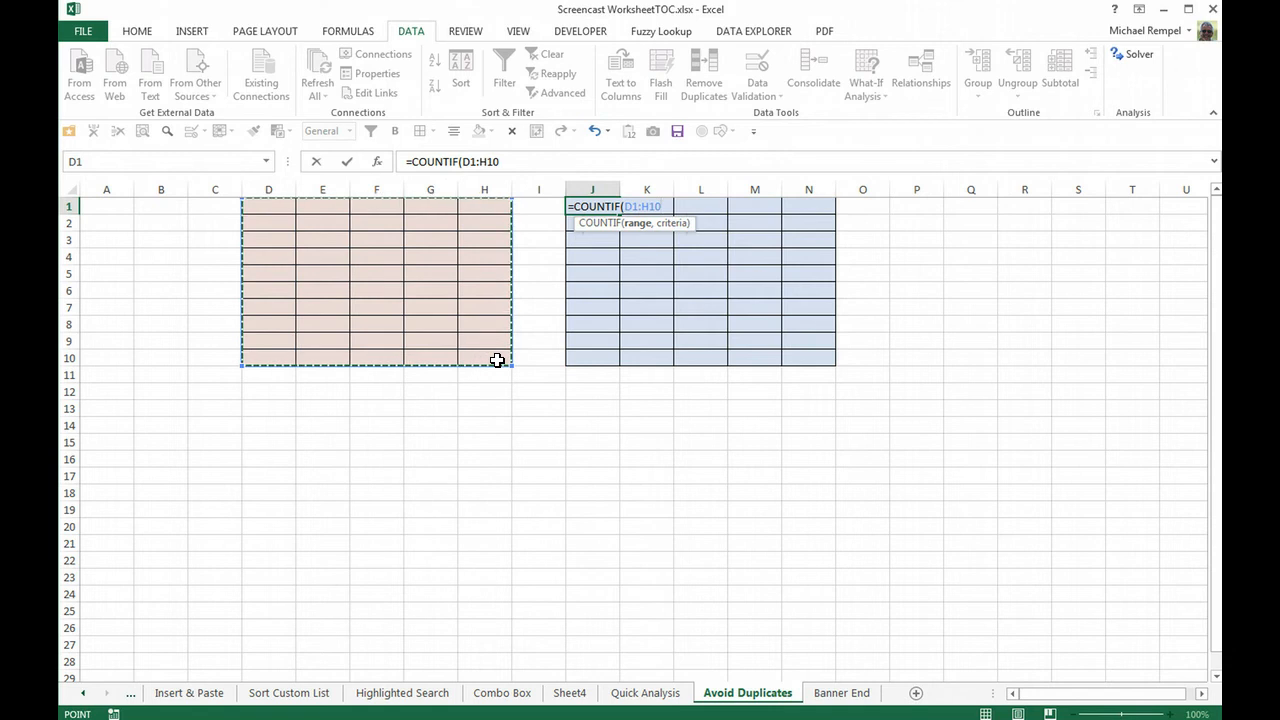
{"action": "key", "text": "F4"}
{"action": "type", "text": ","}
{"action": "left_click", "coordinate": [268, 203]}
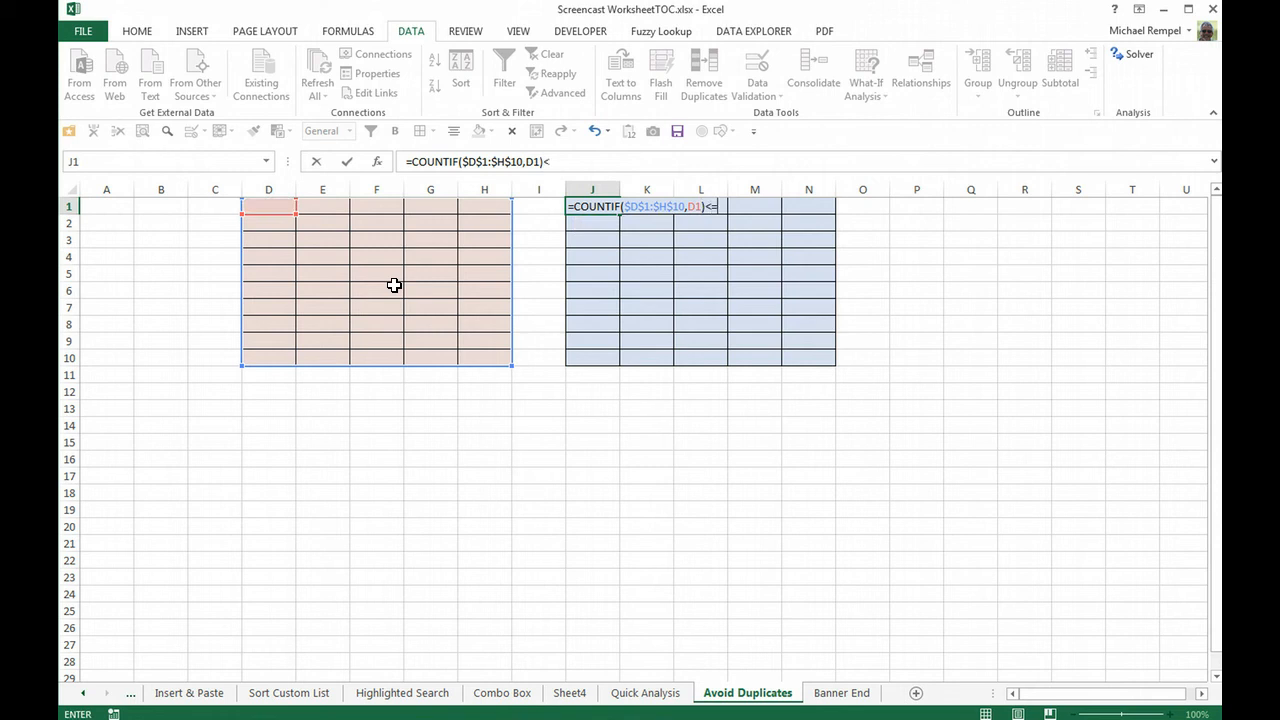
{"action": "key", "text": "ctrl+Return"}
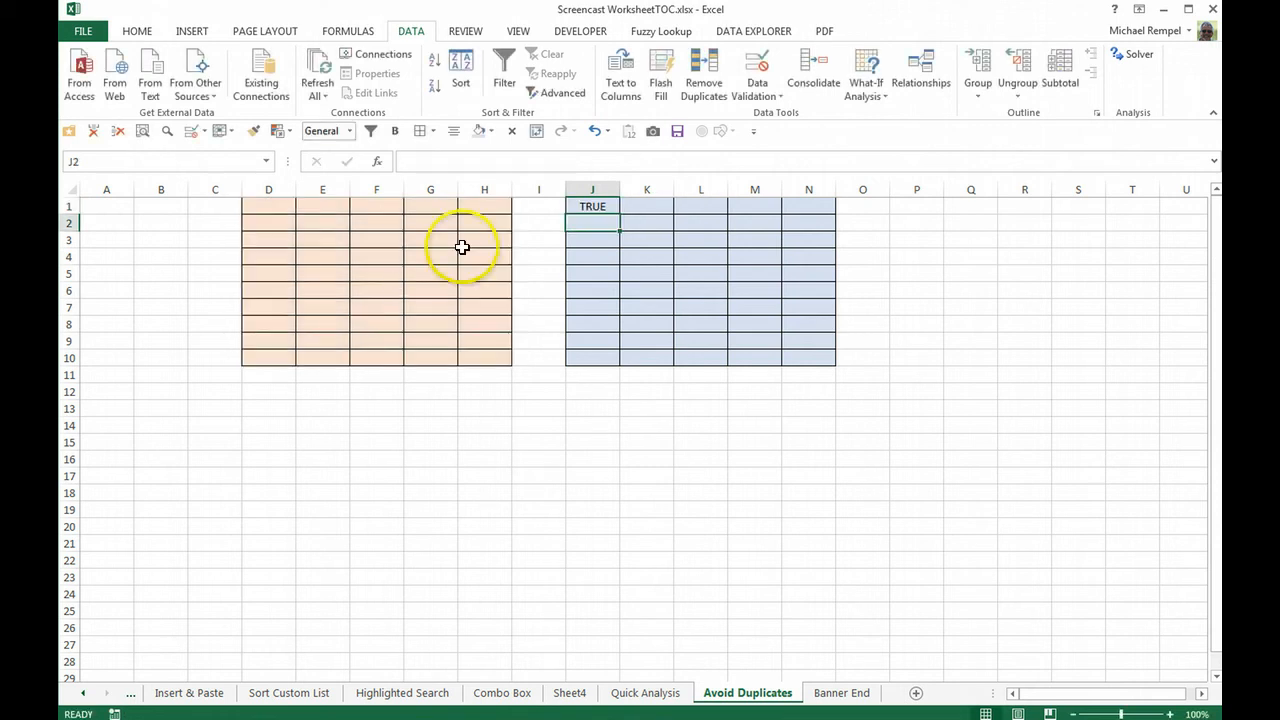
{"action": "left_click_drag", "start_coordinate": [619, 213], "coordinate": [837, 360]}
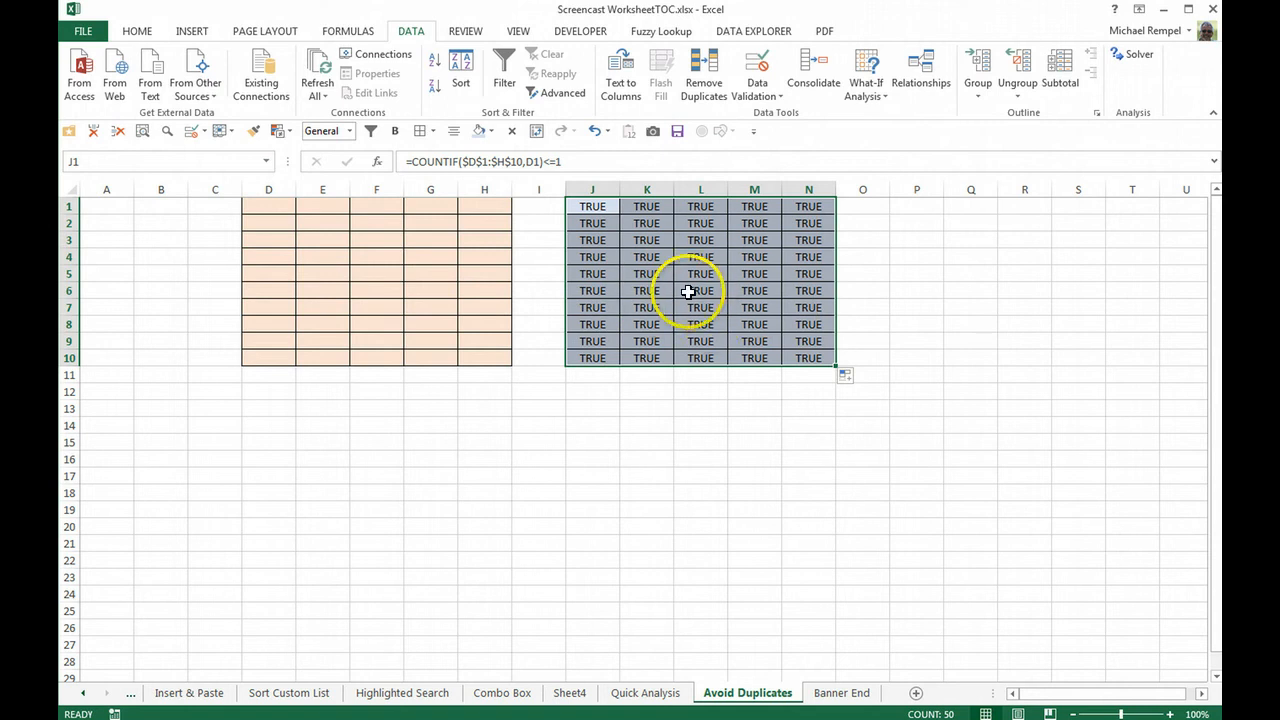
- Add a conditional formatting rule to J1:N10 that fills cells with a value equal to FALSE in red
{"action": "left_click", "coordinate": [138, 31]}
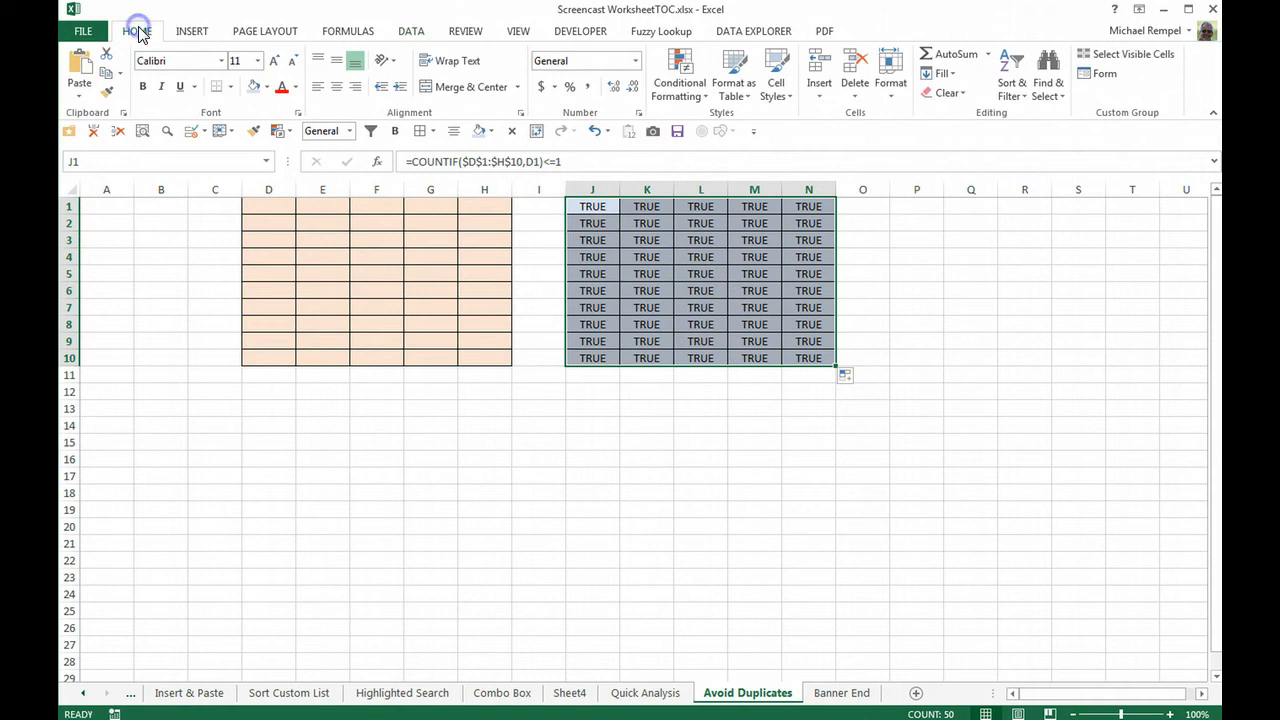
{"action": "left_click", "coordinate": [686, 90]}
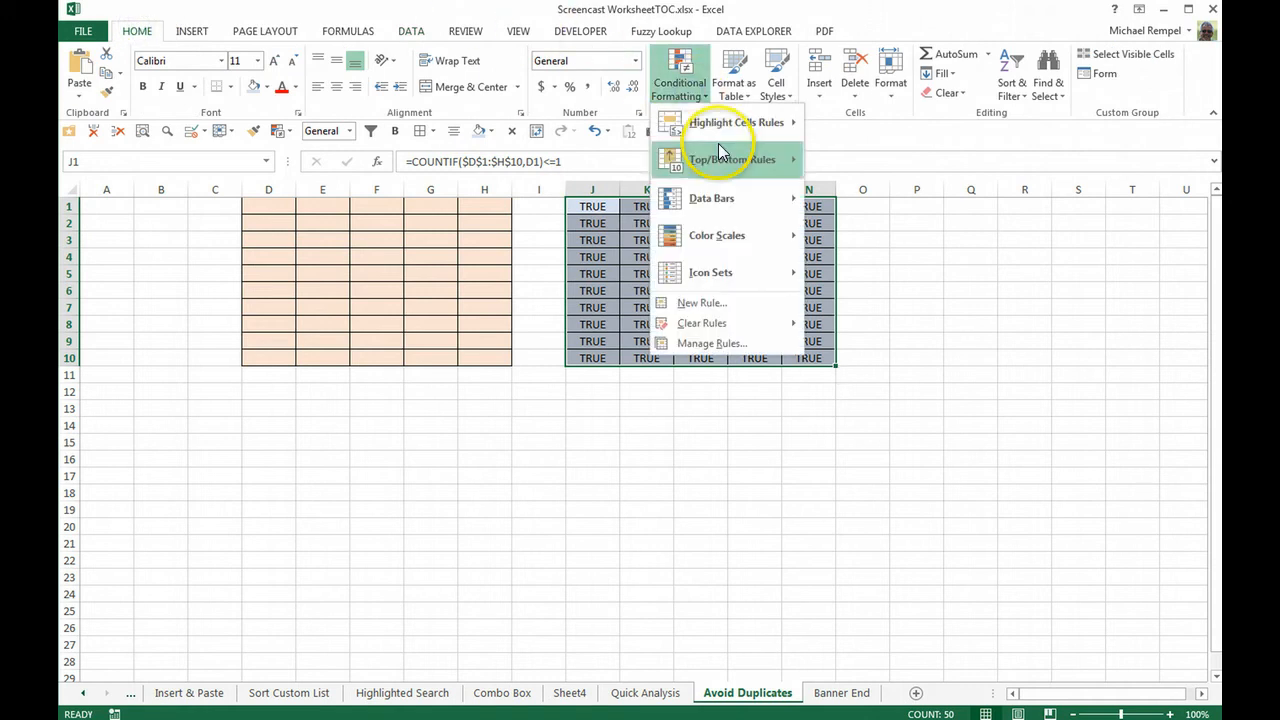
{"action": "left_click", "coordinate": [705, 302]}
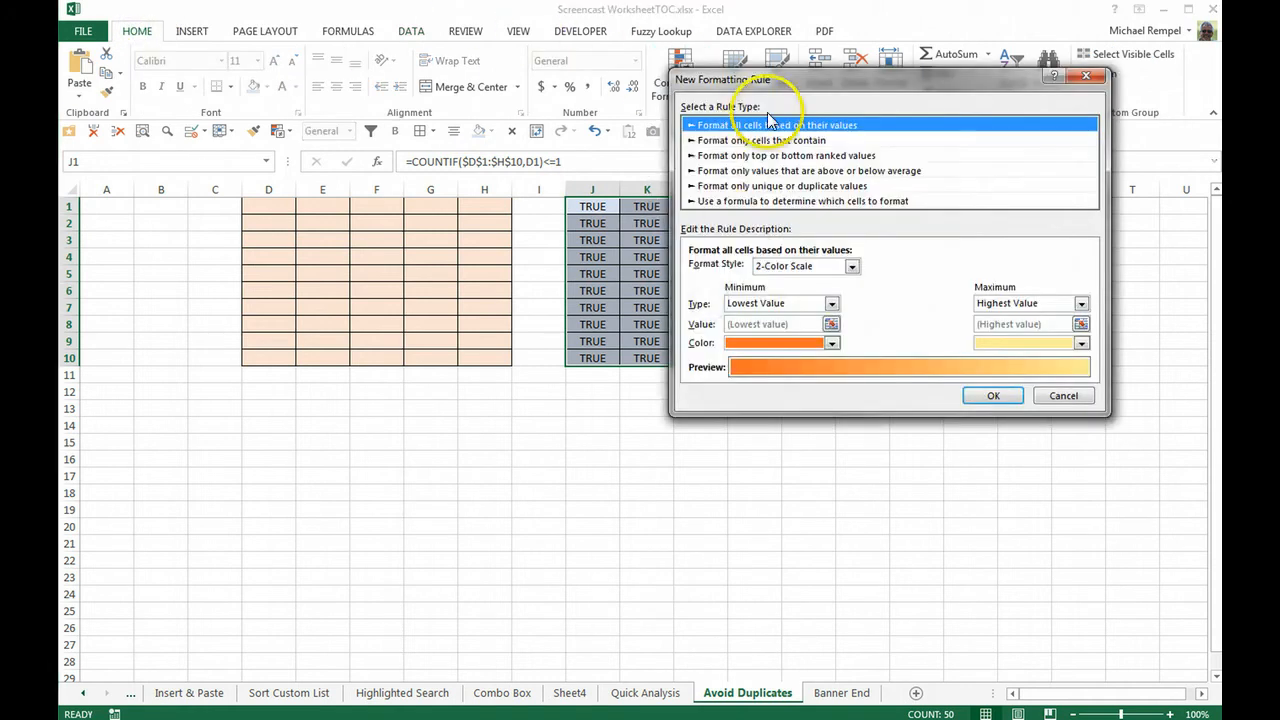
{"action": "left_click", "coordinate": [749, 141]}
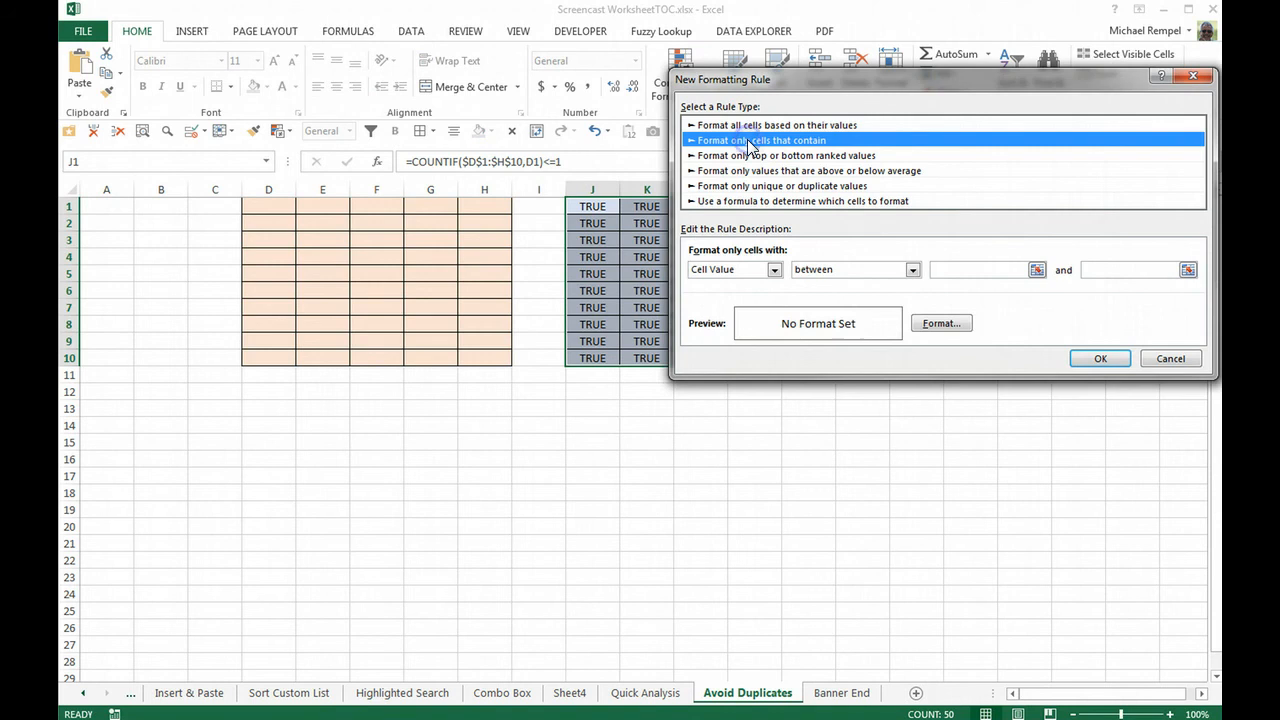
{"action": "left_click", "coordinate": [910, 269]}
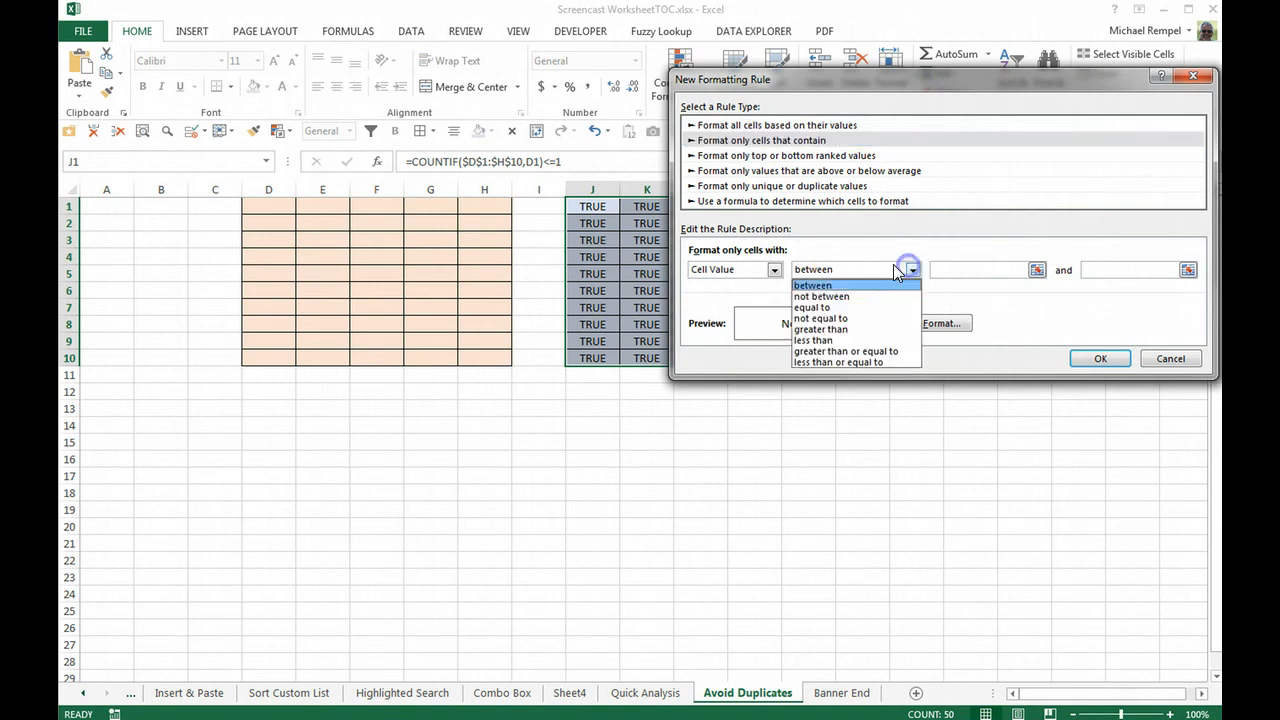
{"action": "left_click", "coordinate": [812, 307]}
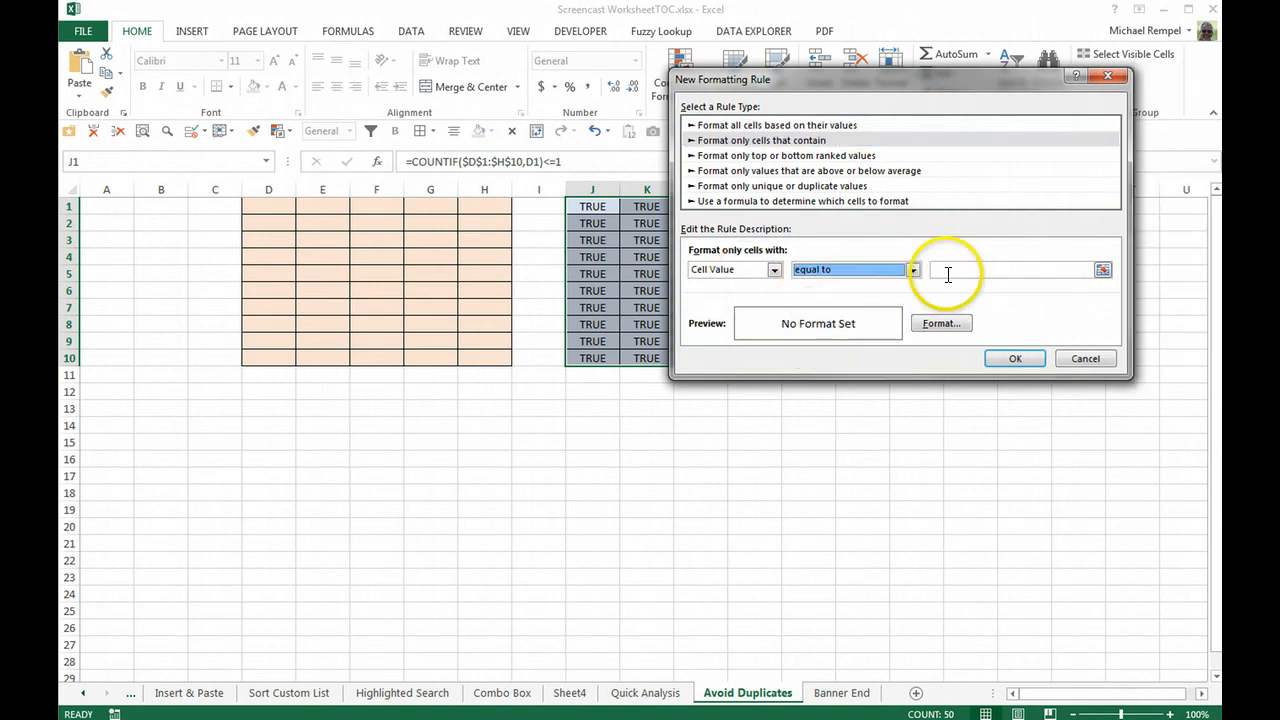
{"action": "left_click", "coordinate": [947, 271]}
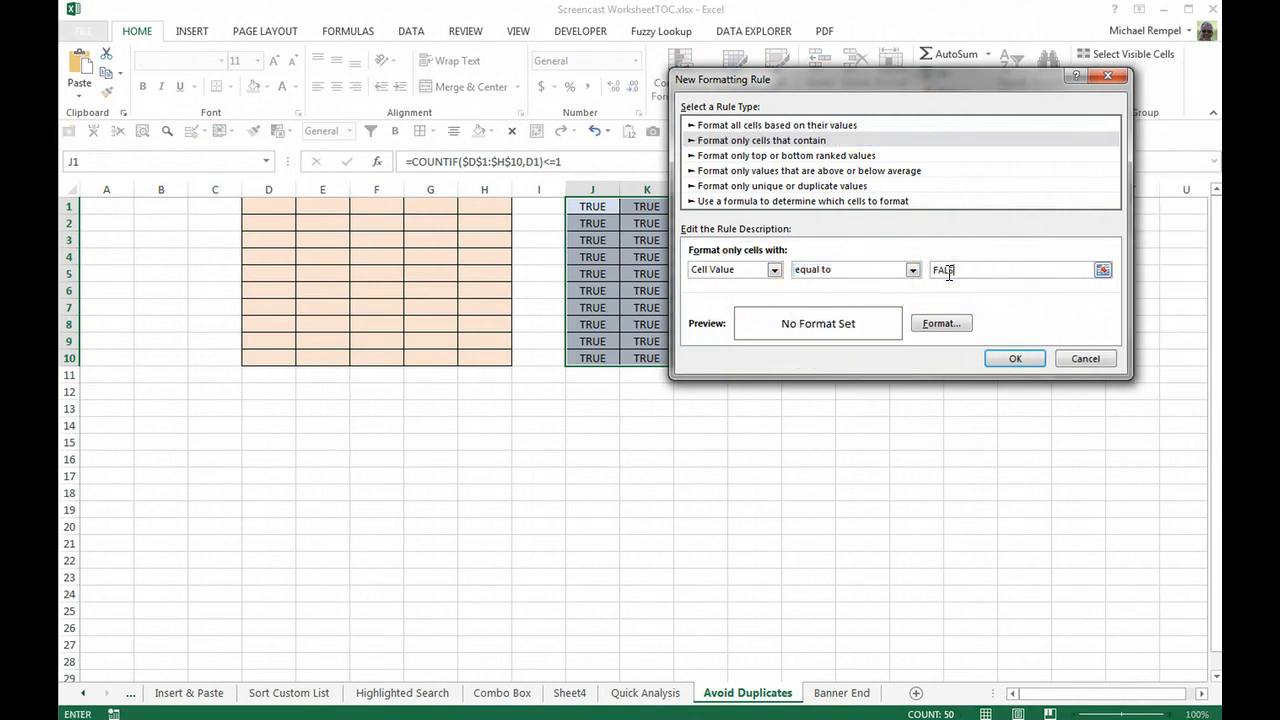
{"action": "left_click", "coordinate": [940, 320]}
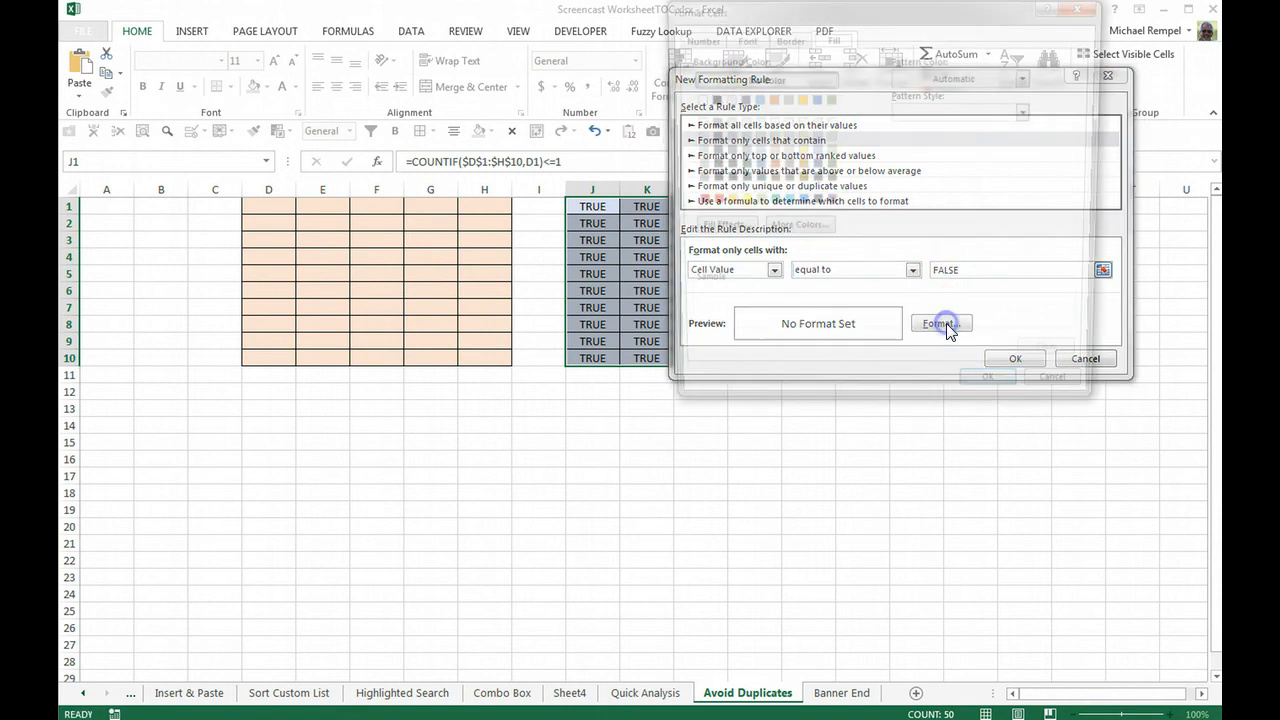
{"action": "left_click", "coordinate": [707, 205]}
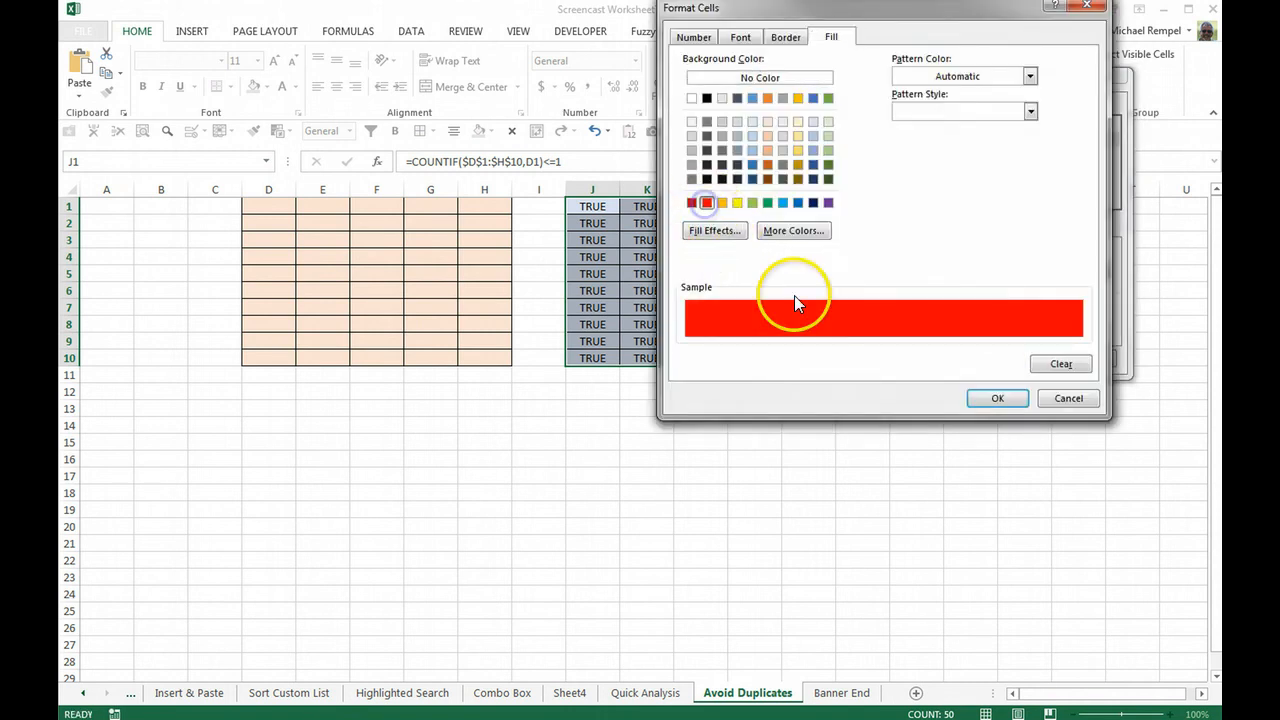
{"action": "left_click", "coordinate": [997, 398]}
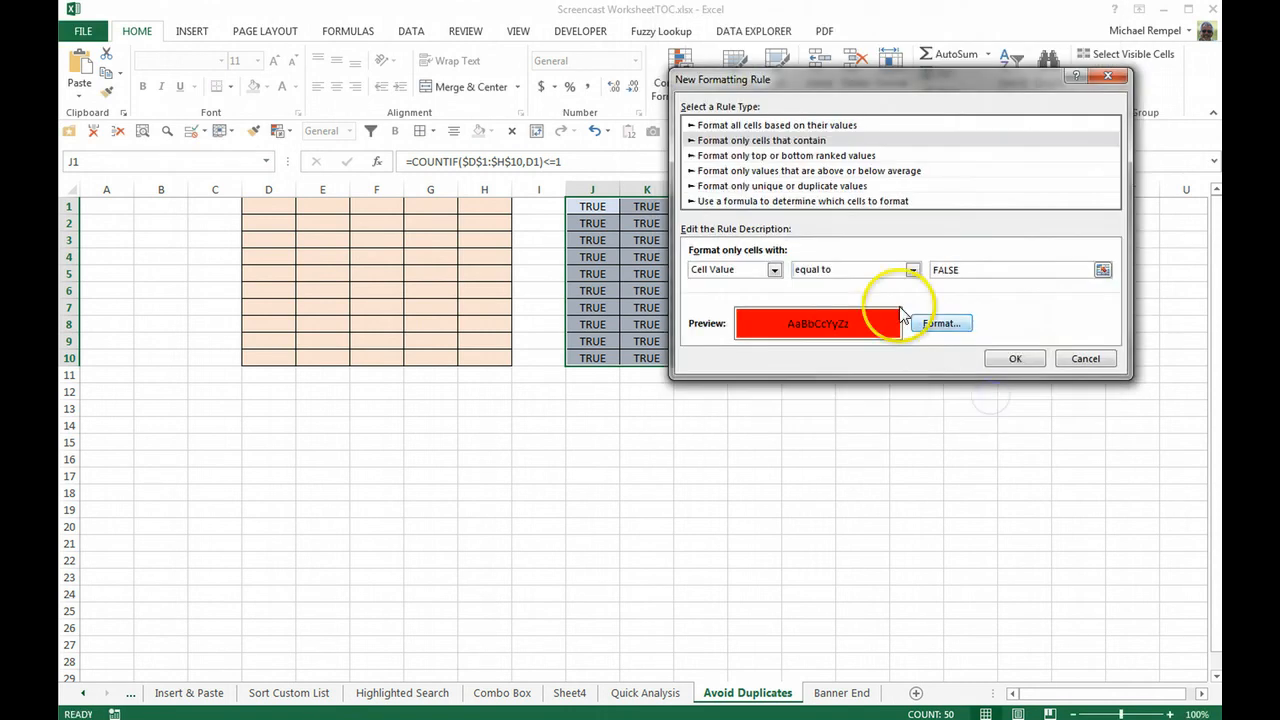
{"action": "left_click", "coordinate": [1015, 358]}
- Enter the test values PA, OH, WV, SD and OH down cells D1:D5
{"action": "left_click", "coordinate": [255, 208]}
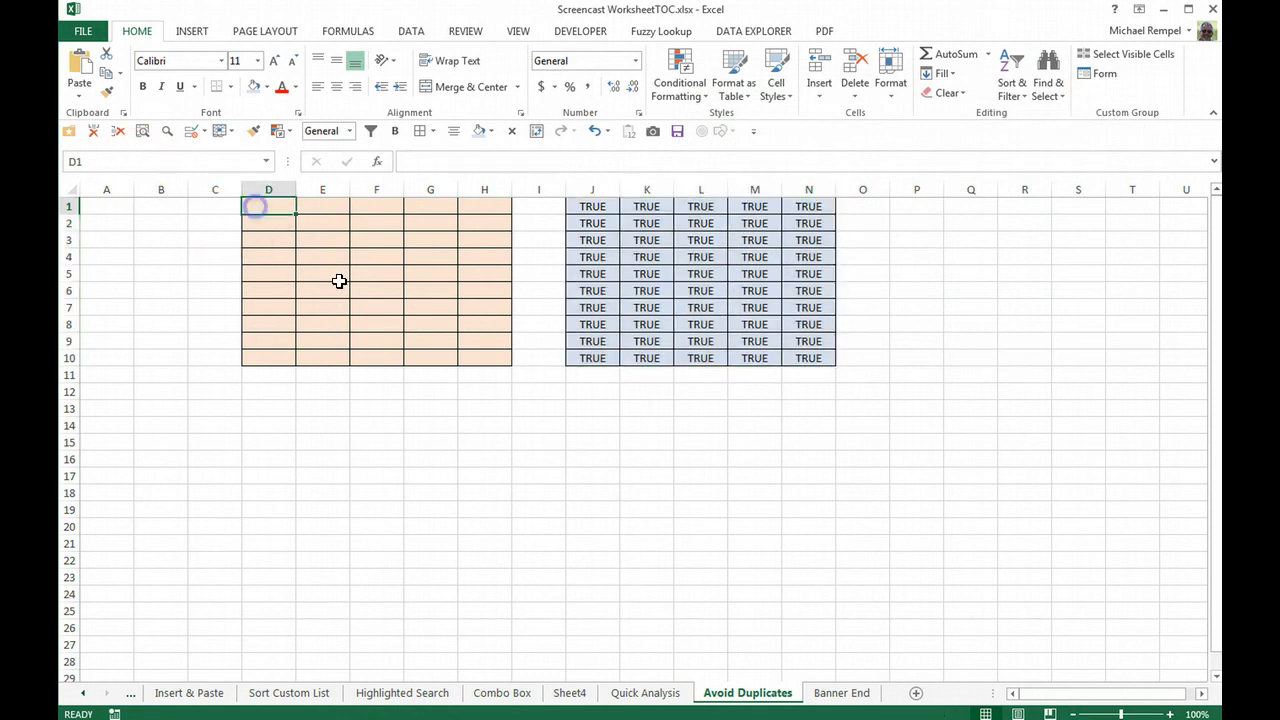
{"action": "type", "text": "PA"}
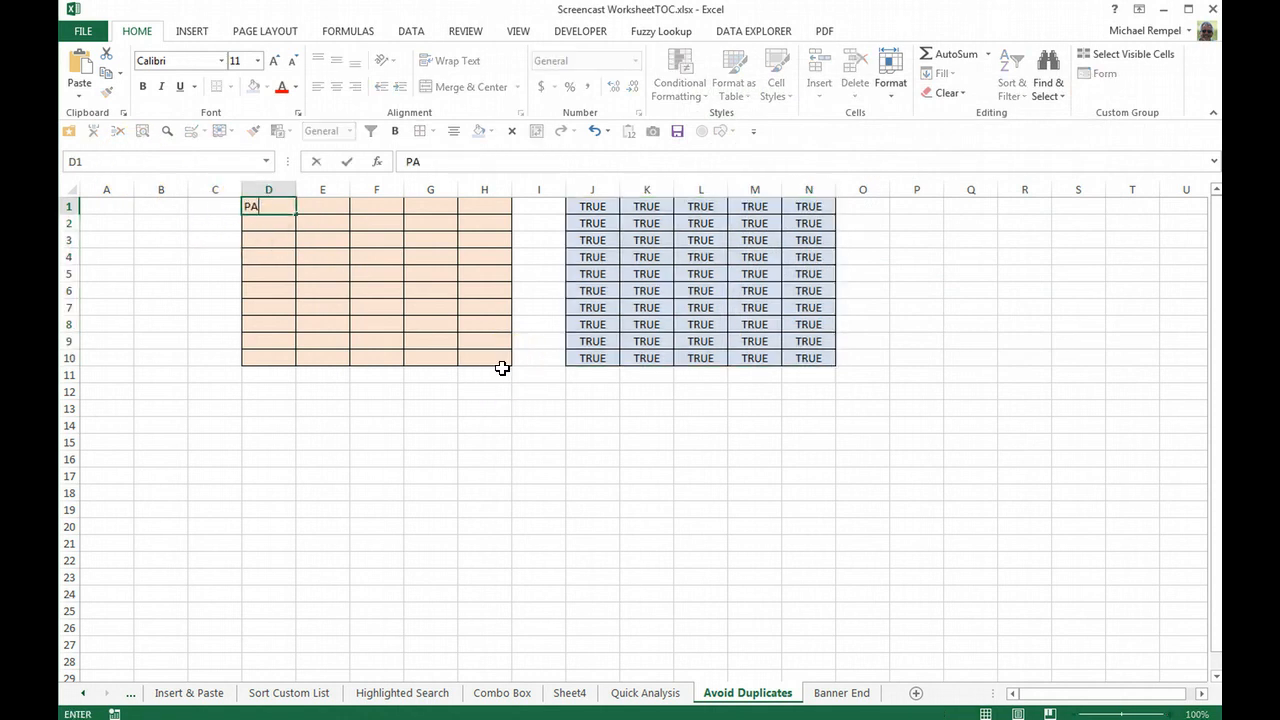
{"action": "key", "text": "Return"}
{"action": "type", "text": "OH"}
{"action": "key", "text": "Return"}
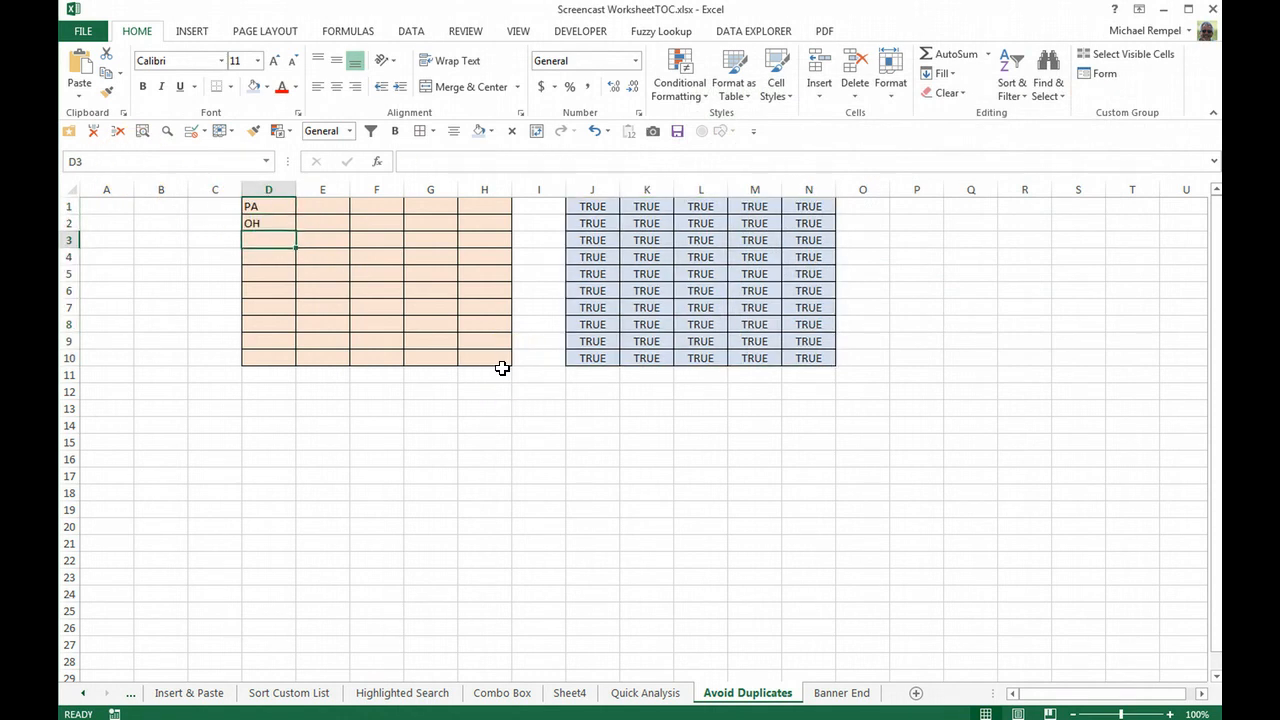
{"action": "type", "text": "WV"}
{"action": "key", "text": "Return"}
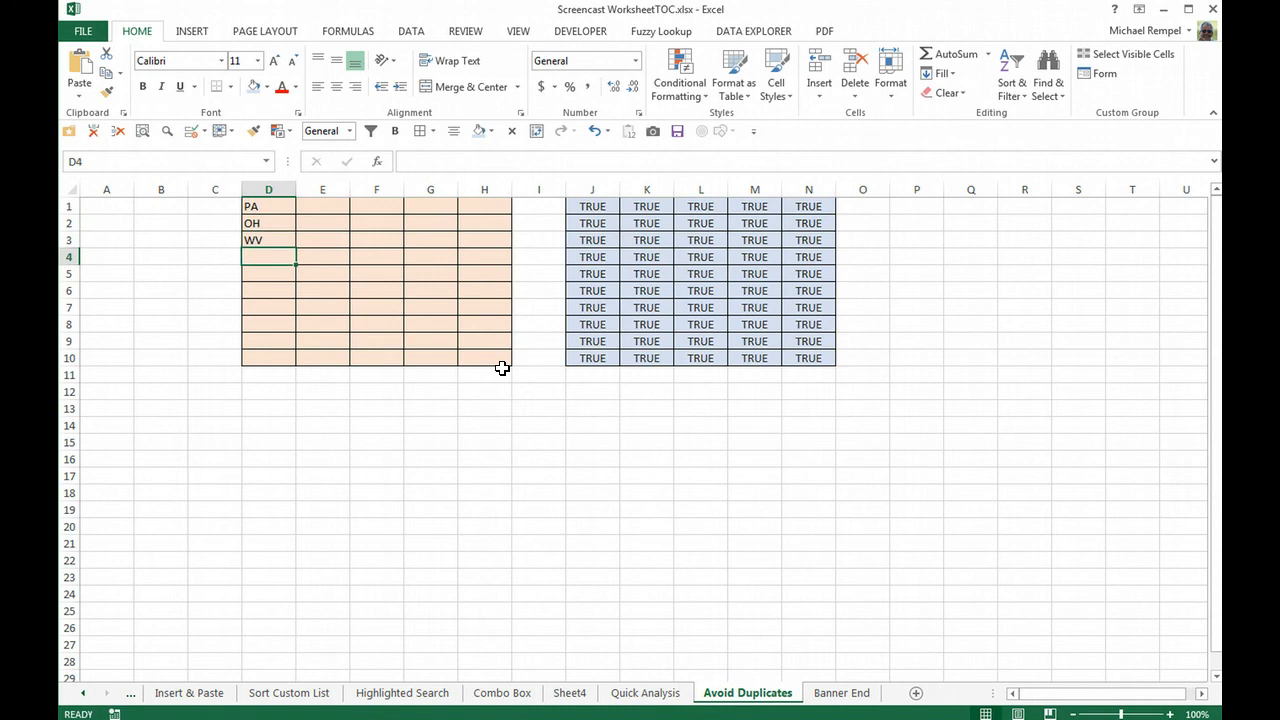
{"action": "type", "text": "SD"}
{"action": "key", "text": "Return"}
{"action": "type", "text": "OH"}
{"action": "key", "text": "Return"}
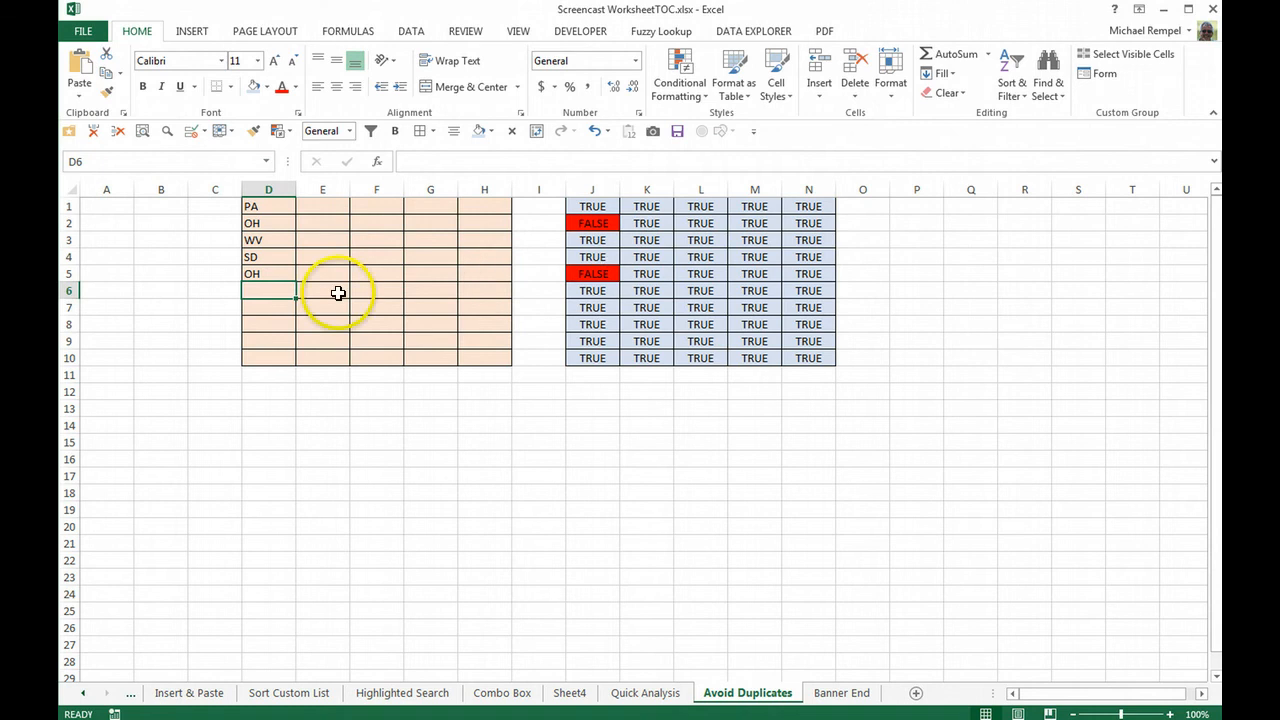
- Enter SD in cell G5 as a duplicate in another column of the orange range
{"action": "left_click", "coordinate": [428, 274]}
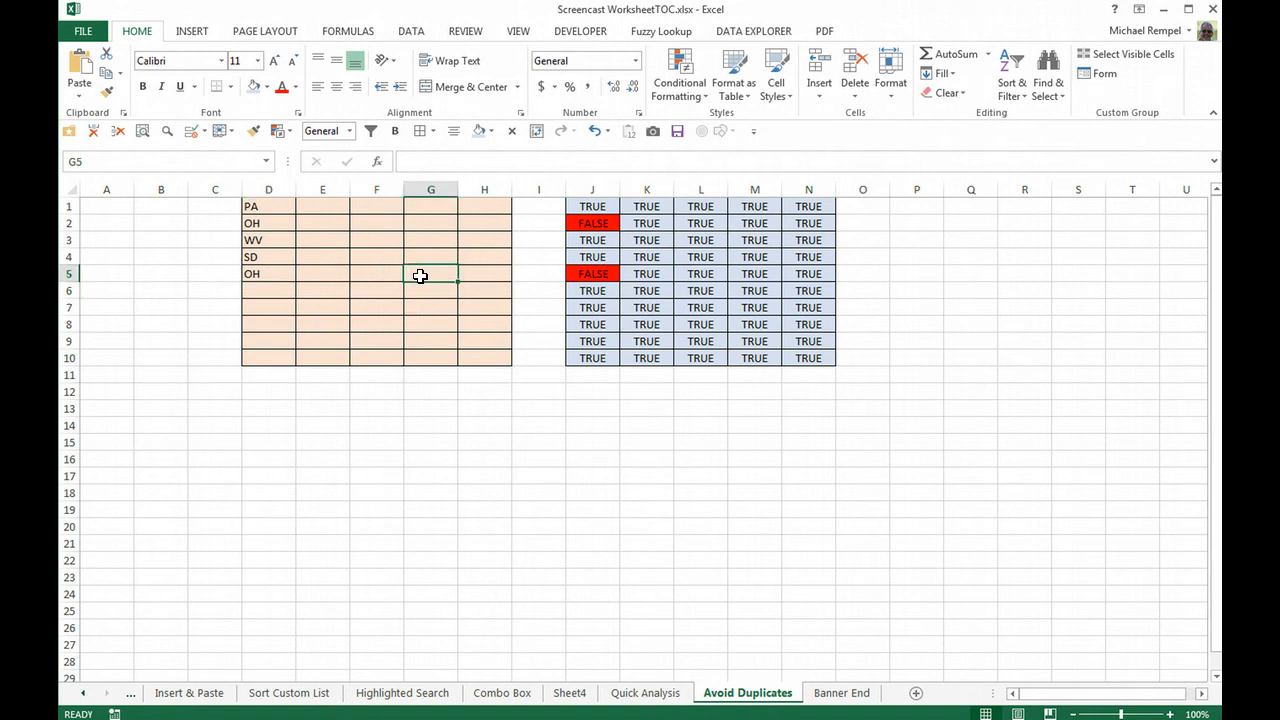
{"action": "type", "text": "SD"}
{"action": "key", "text": "Return"}
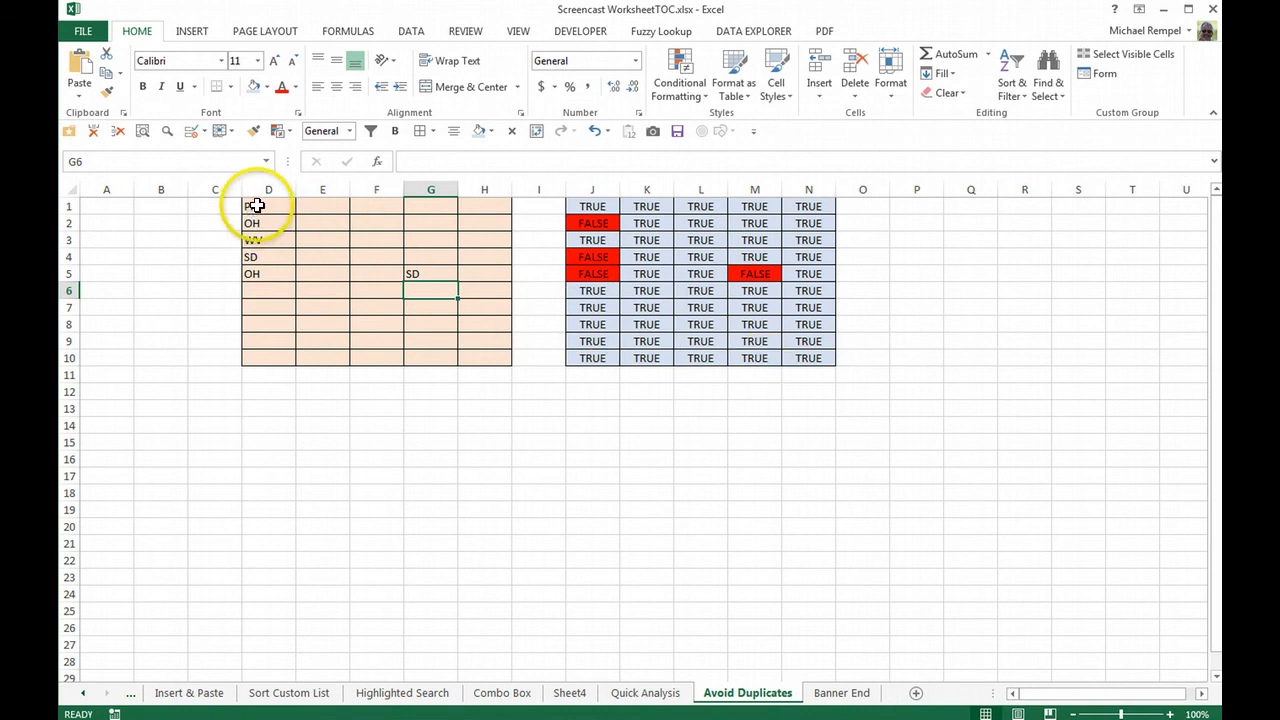
- Clear all test entries from the range D1:H10
{"action": "left_click_drag", "start_coordinate": [257, 206], "coordinate": [322, 223]}
{"action": "left_click_drag", "start_coordinate": [404, 262], "coordinate": [494, 360]}
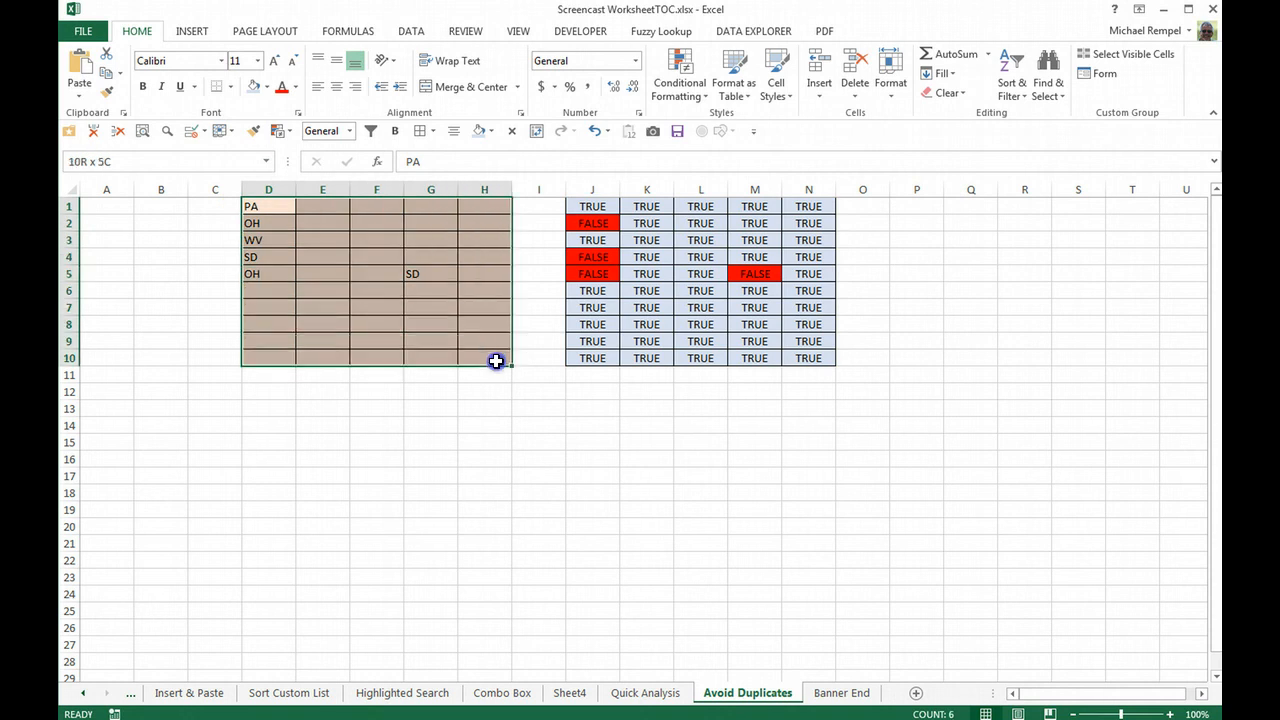
{"action": "key", "text": "Delete"}
{"action": "left_click", "coordinate": [343, 260]}
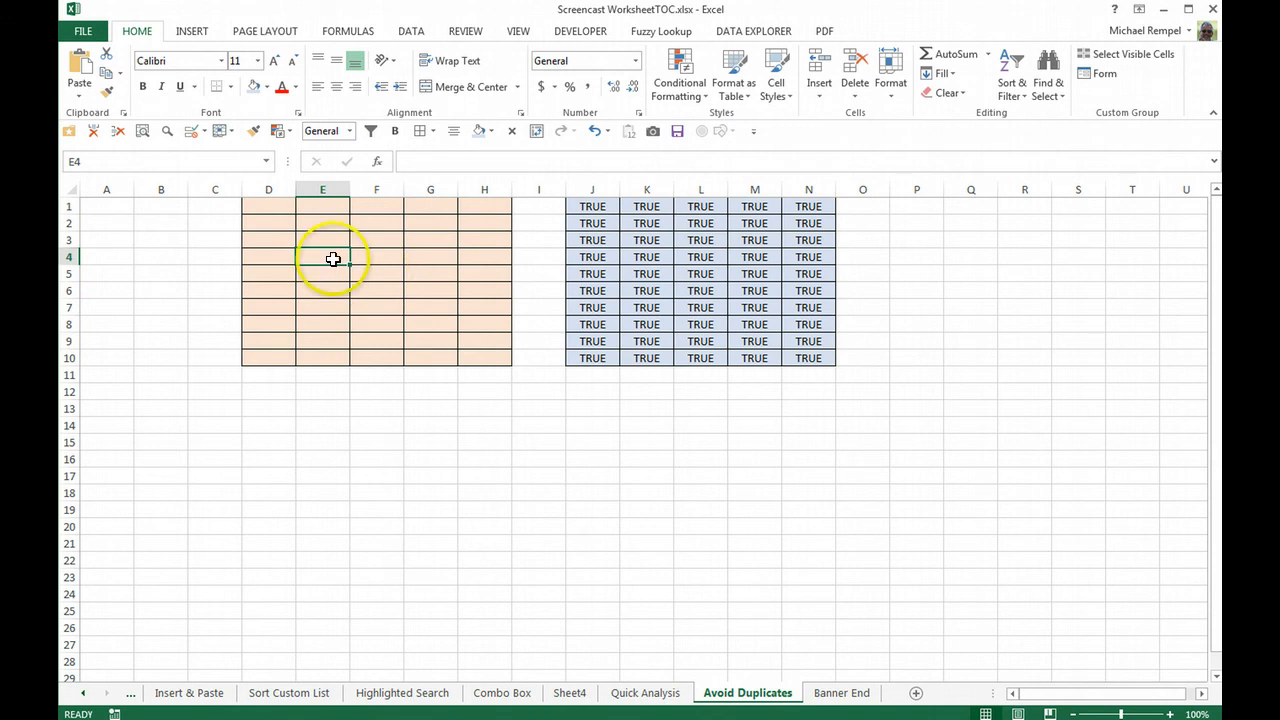
{"action": "left_click_drag", "start_coordinate": [260, 203], "coordinate": [448, 350]}
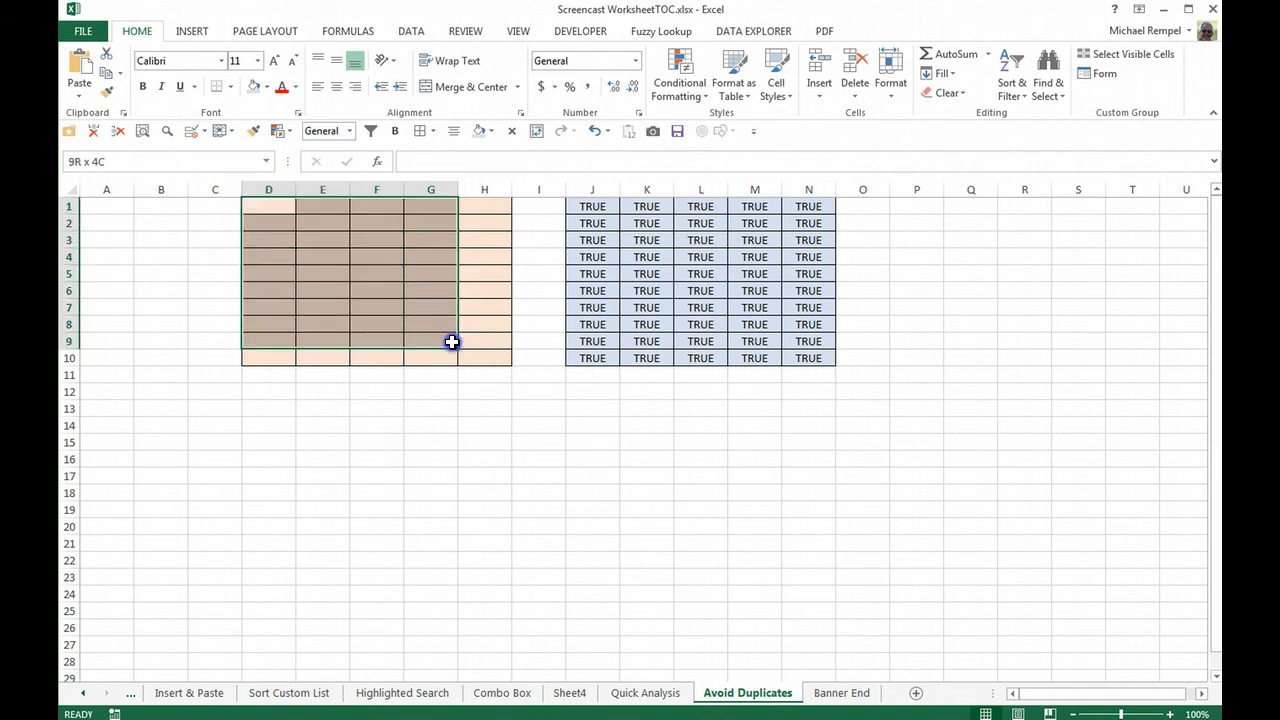
- Copy the COUNTIF formula text from cell J1, leaving the cell's formula as it is
{"action": "left_click", "coordinate": [583, 206]}
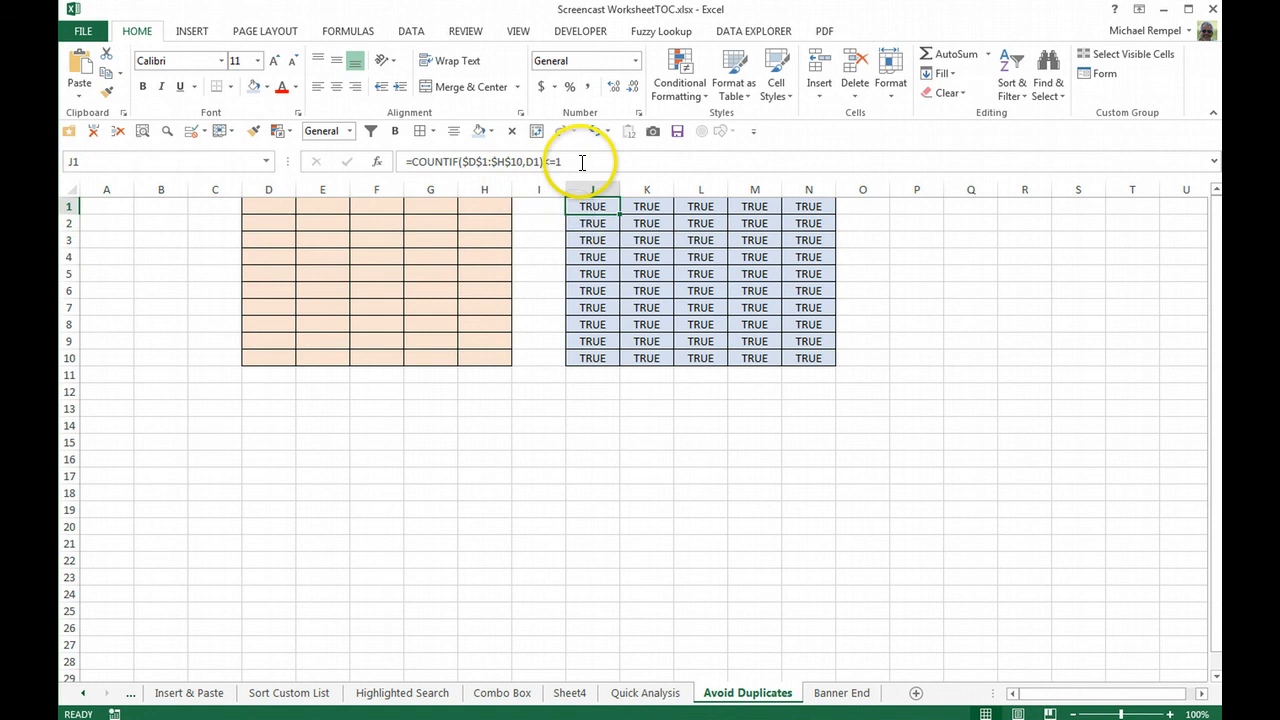
{"action": "left_click_drag", "start_coordinate": [582, 162], "coordinate": [396, 156]}
{"action": "key", "text": "ctrl+c"}
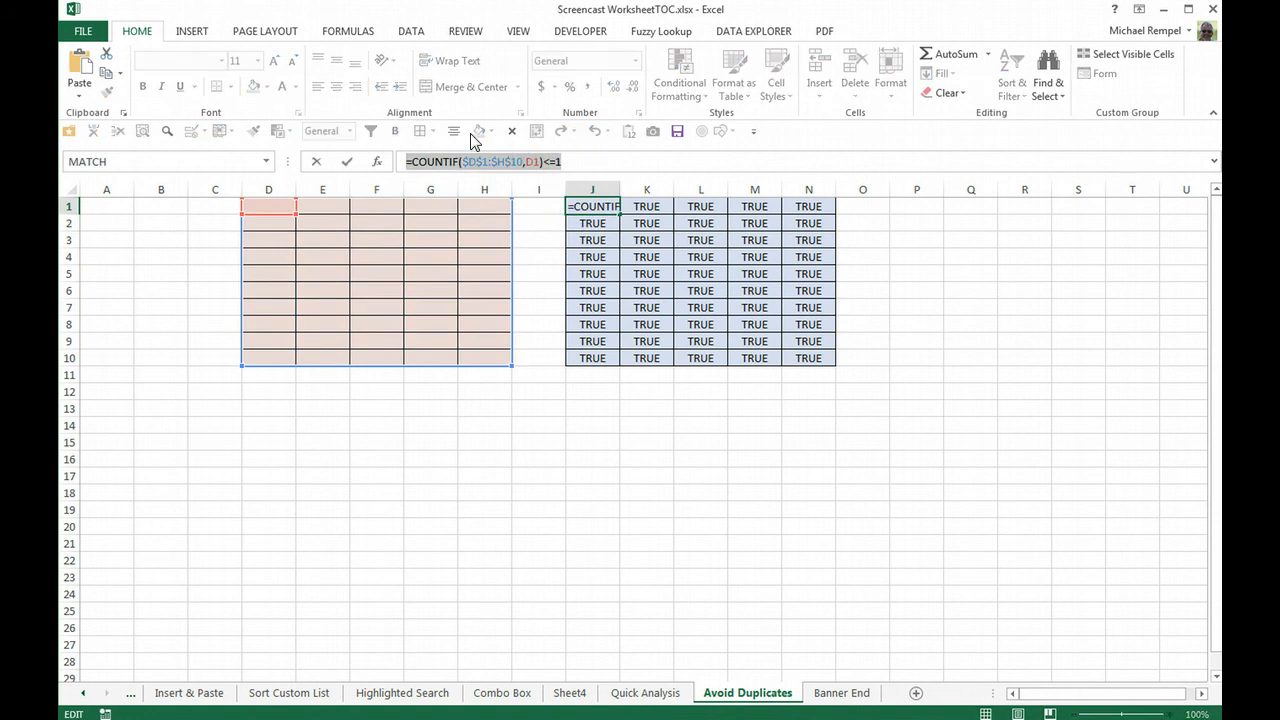
{"action": "key", "text": "Escape"}
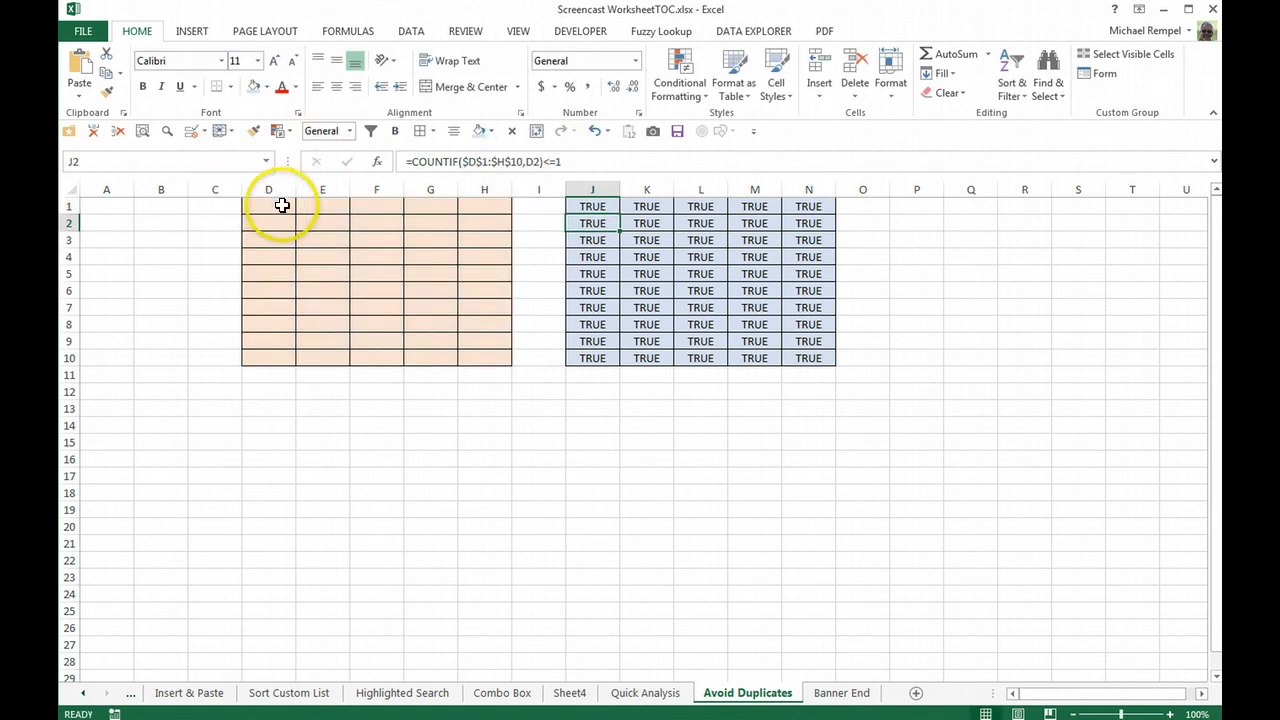
- Apply custom data validation to the range D1:H10 with the copied formula =COUNTIF($D$1:$H$10,D1)<=1
{"action": "left_click_drag", "start_coordinate": [286, 205], "coordinate": [495, 364]}
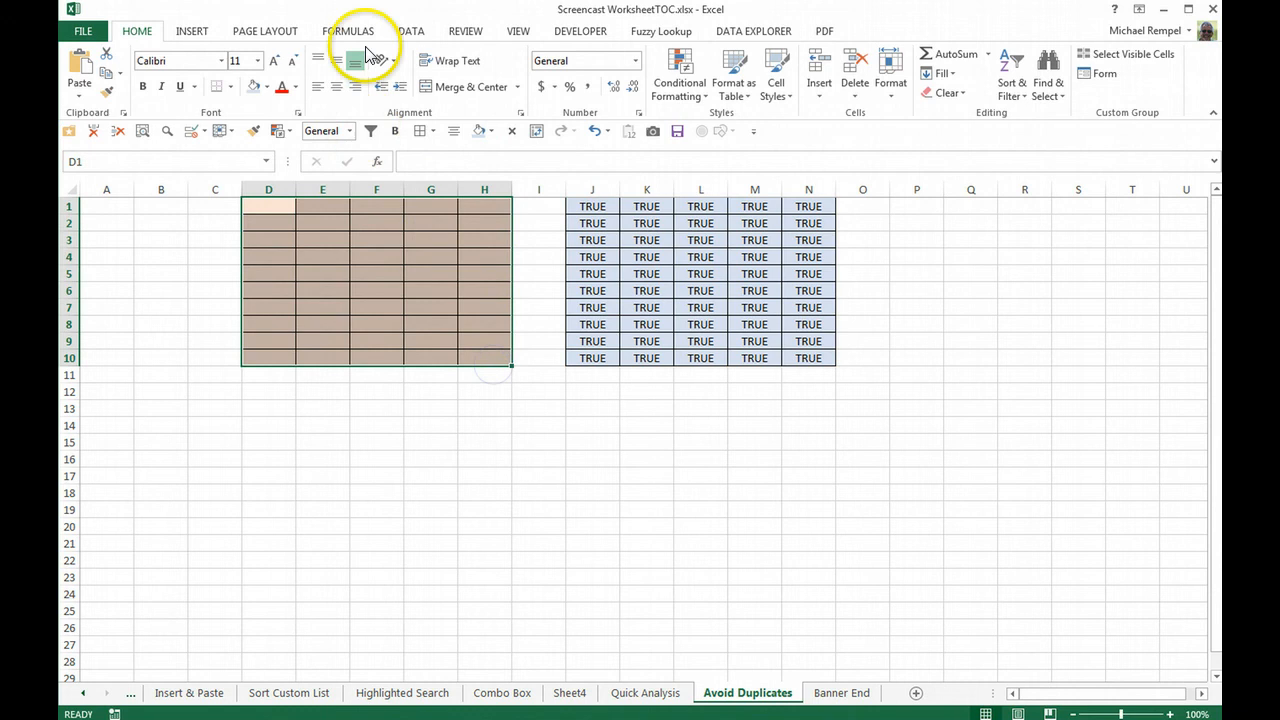
{"action": "left_click", "coordinate": [415, 38]}
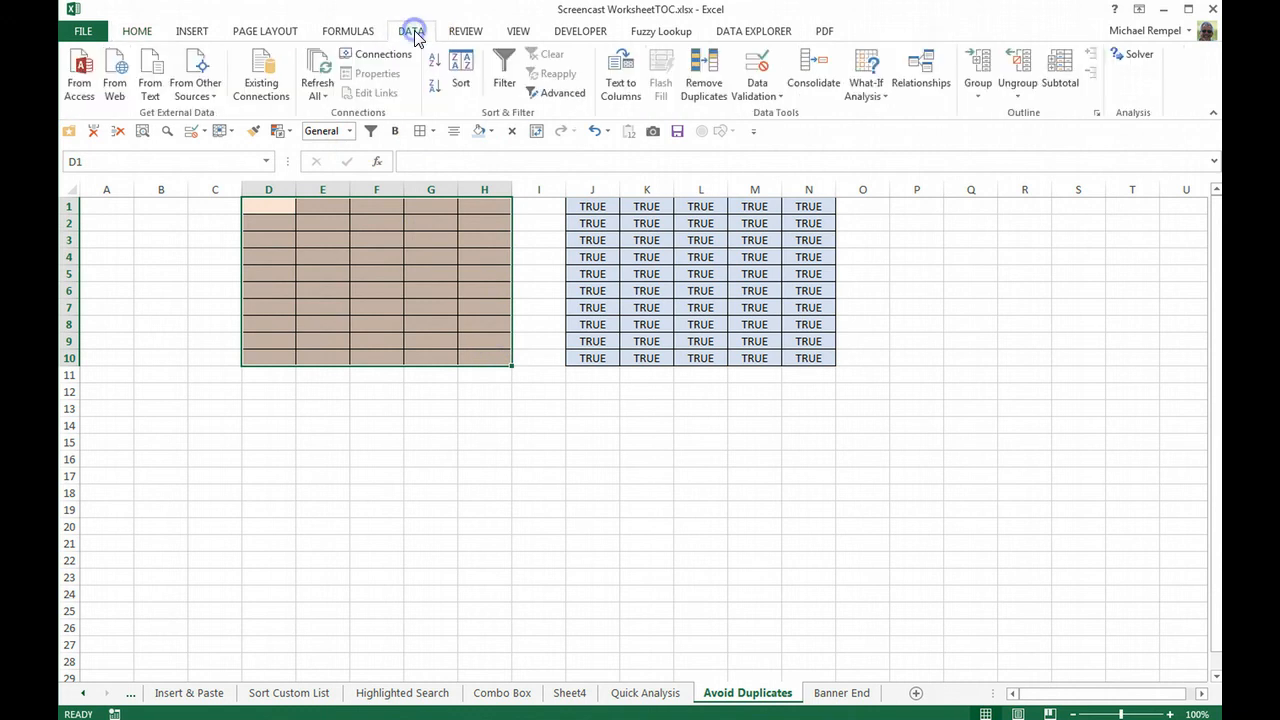
{"action": "left_click", "coordinate": [761, 86]}
{"action": "left_click", "coordinate": [785, 110]}
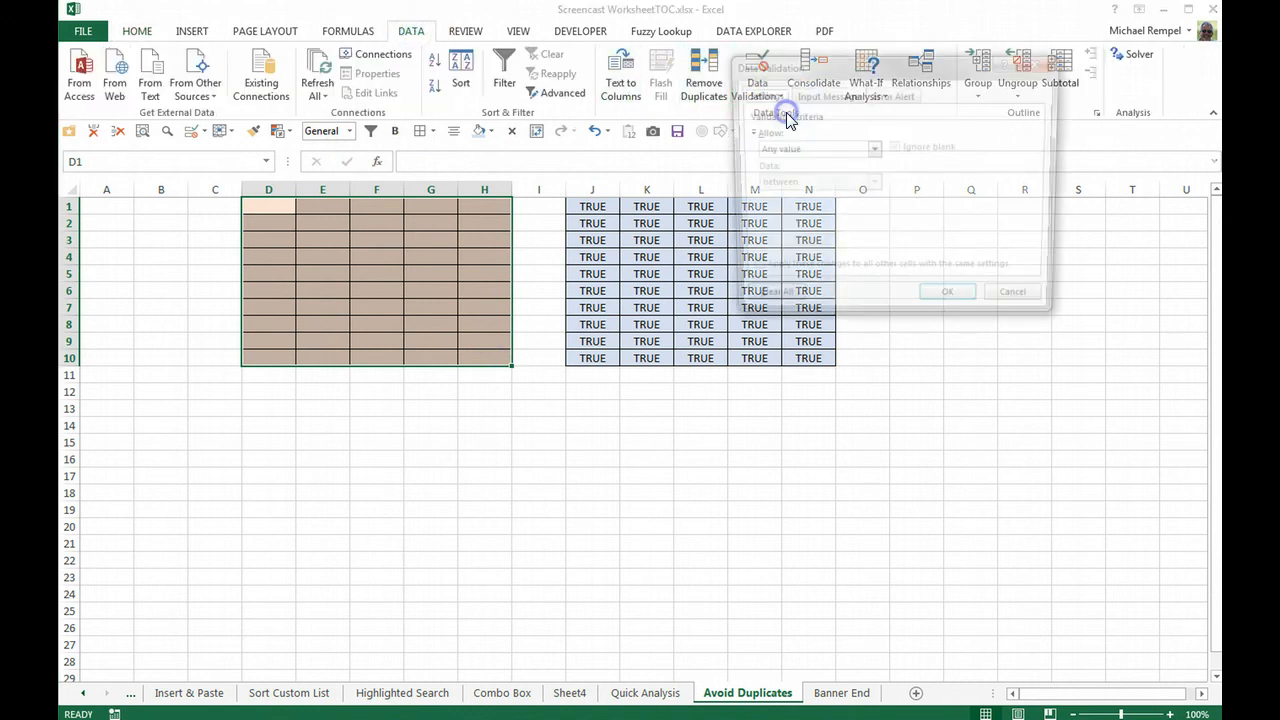
{"action": "left_click", "coordinate": [872, 149]}
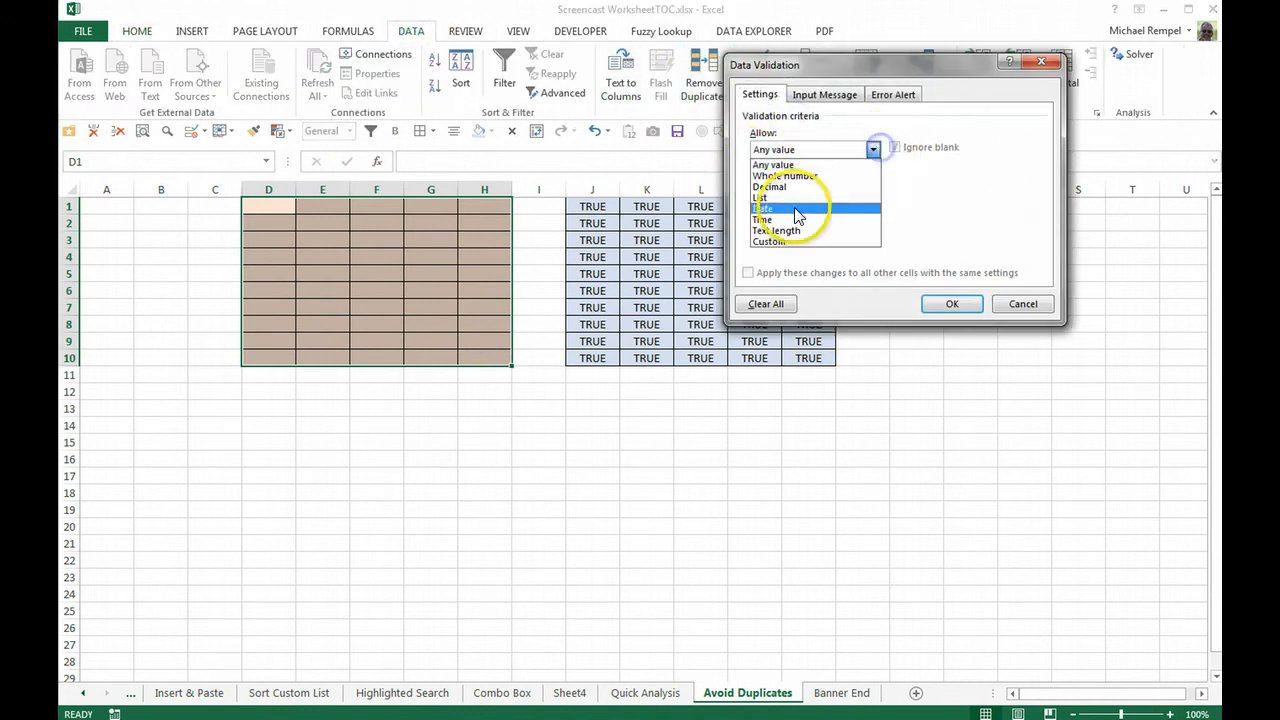
{"action": "left_click", "coordinate": [774, 242]}
{"action": "left_click", "coordinate": [759, 216]}
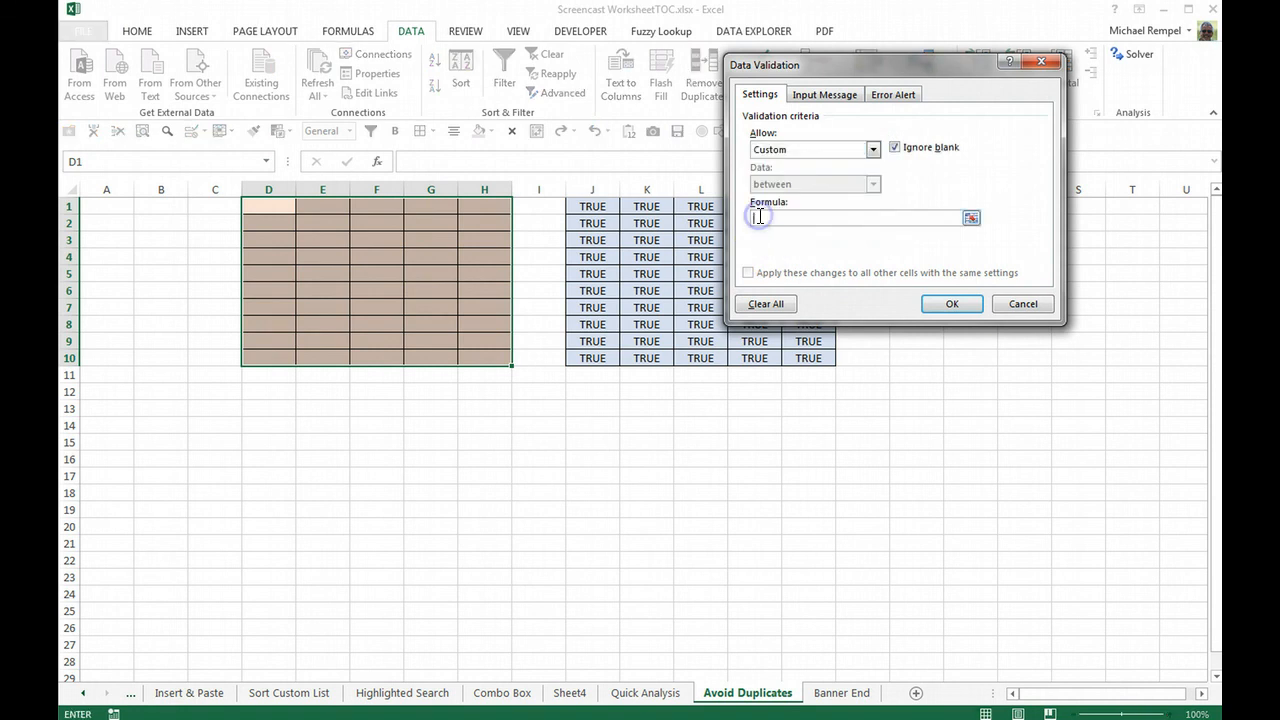
{"action": "key", "text": "ctrl+v"}
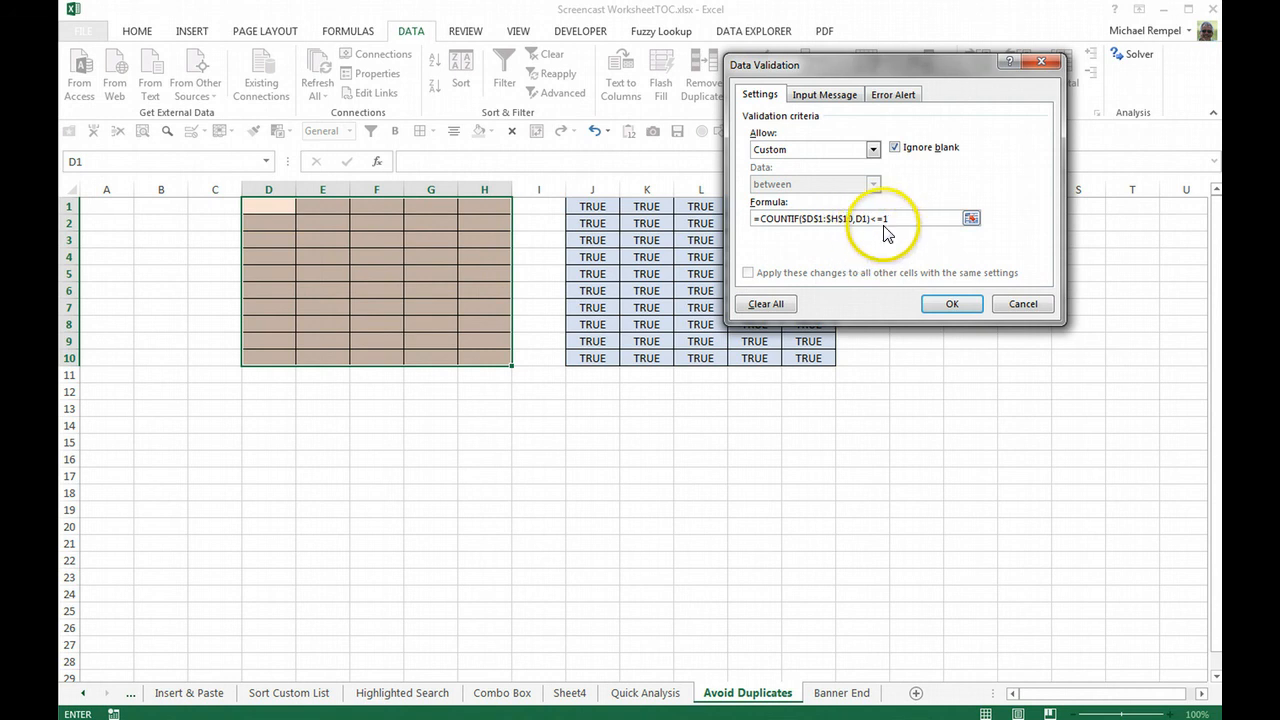
{"action": "left_click", "coordinate": [952, 306]}
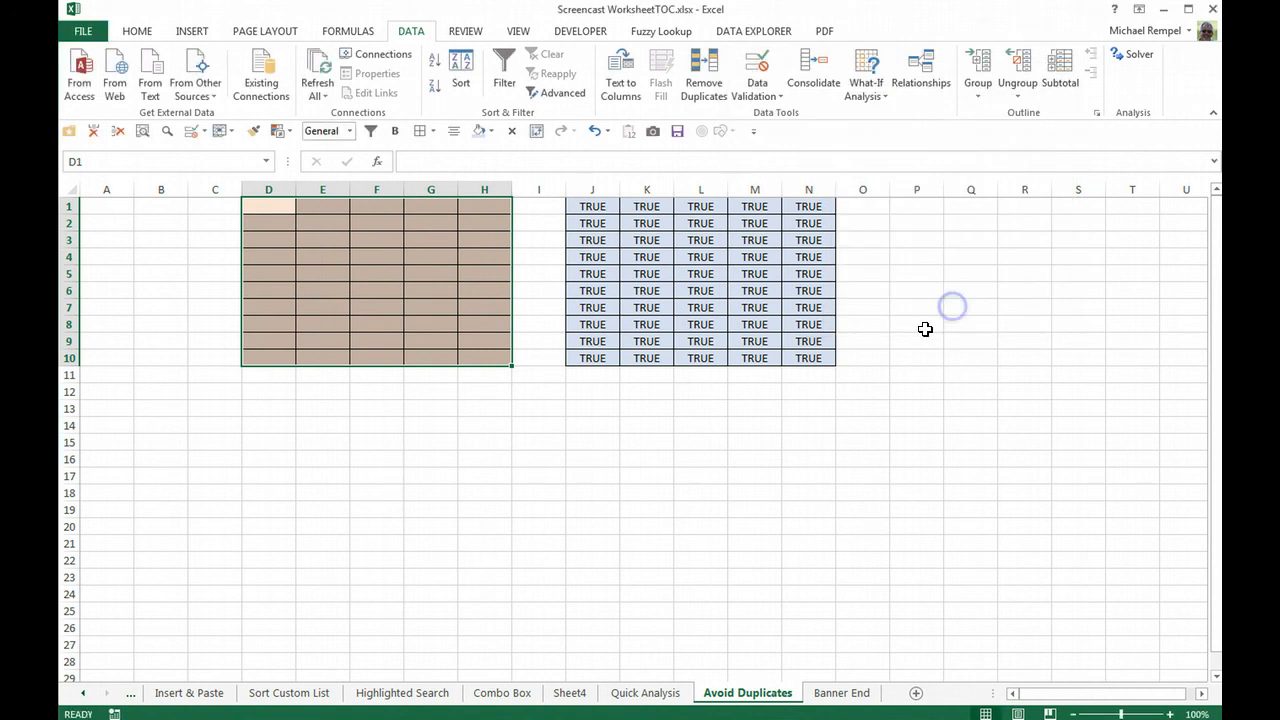
- Enter the test values PA, OH, SD and CA down cells D1:D4
{"action": "left_click", "coordinate": [272, 210]}
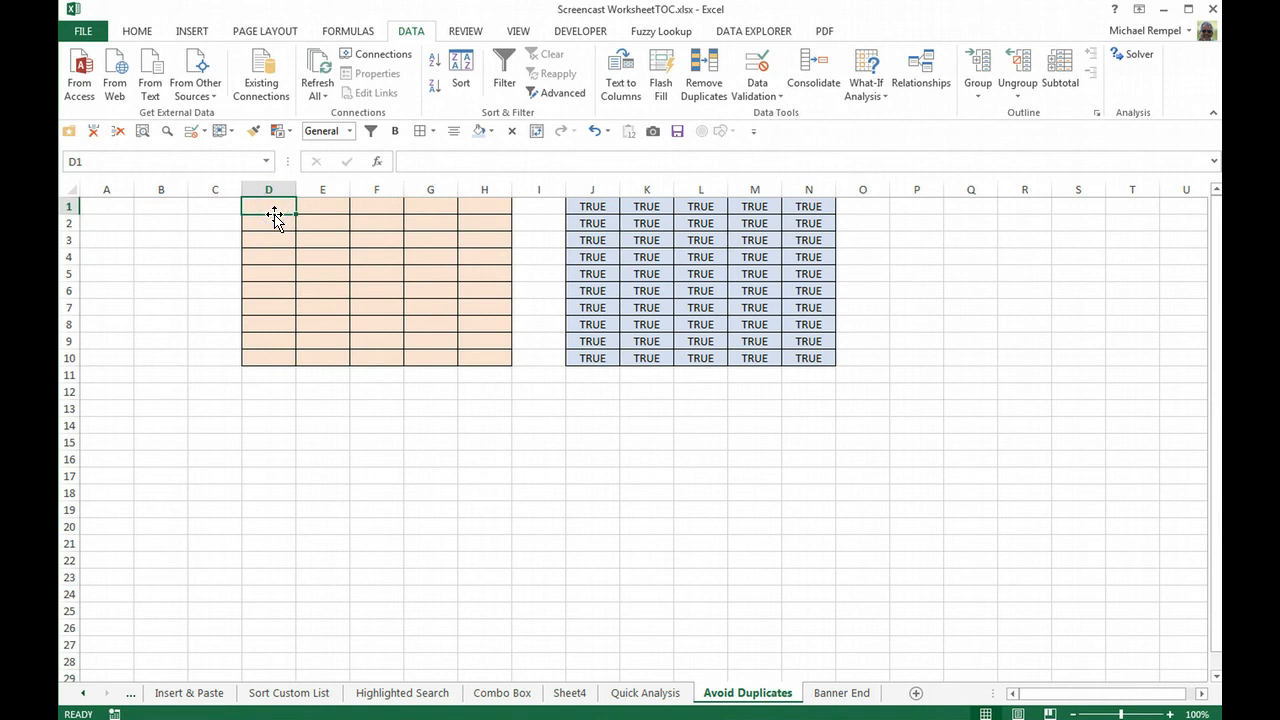
{"action": "type", "text": "PA"}
{"action": "key", "text": "Return"}
{"action": "type", "text": "OH"}
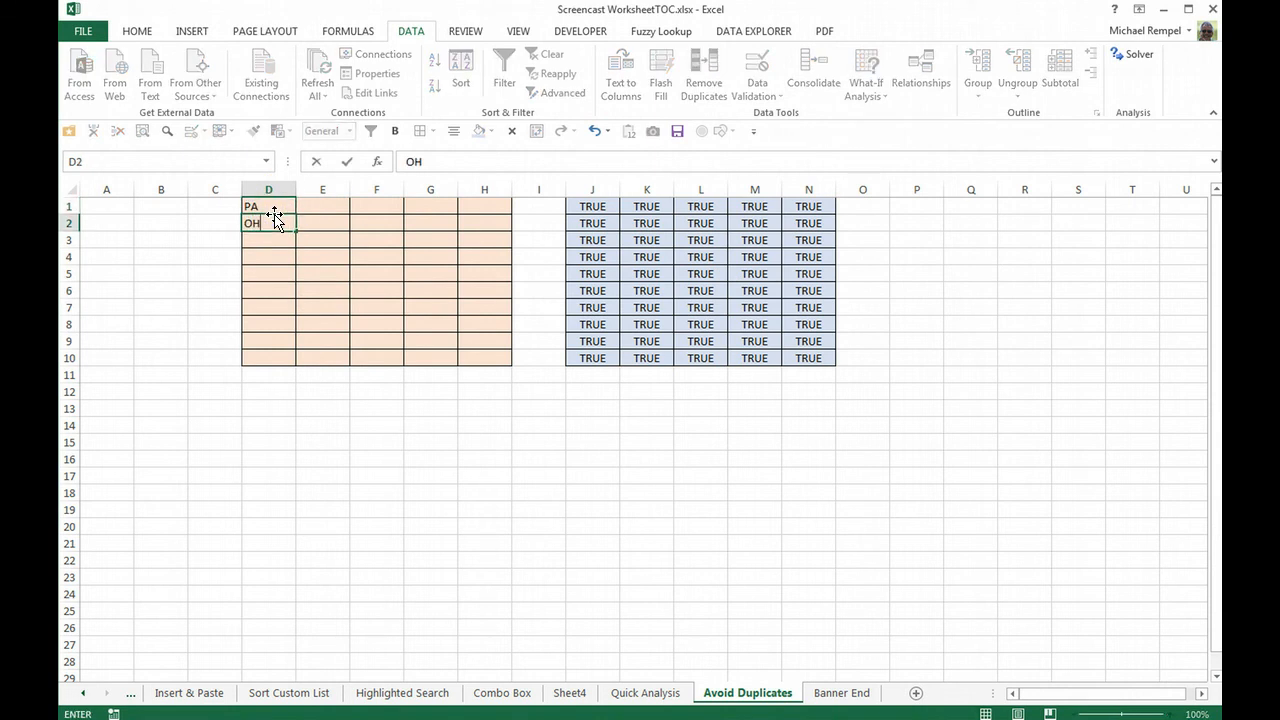
{"action": "key", "text": "Return"}
{"action": "type", "text": "SD"}
{"action": "key", "text": "Return"}
{"action": "type", "text": "CA"}
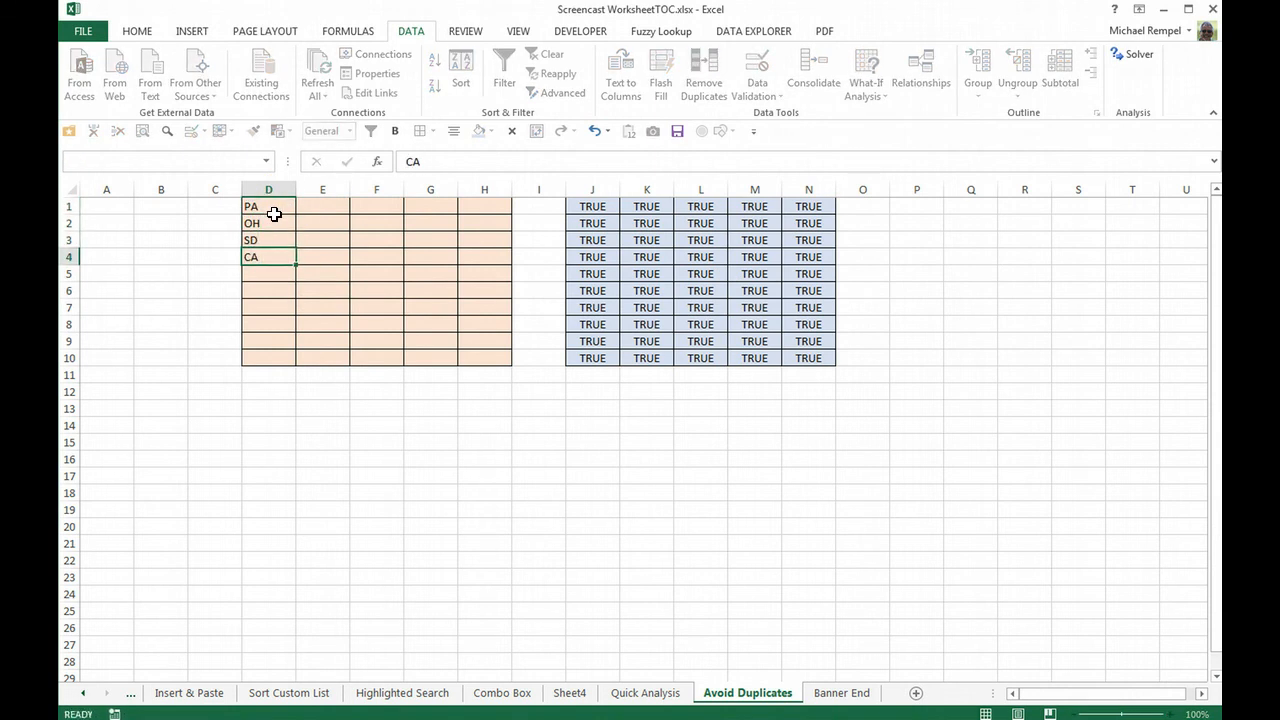
{"action": "key", "text": "Return"}
- Try the duplicates OH and CA in cell D5, and enter WA there instead
{"action": "type", "text": "OH"}
{"action": "key", "text": "Return"}
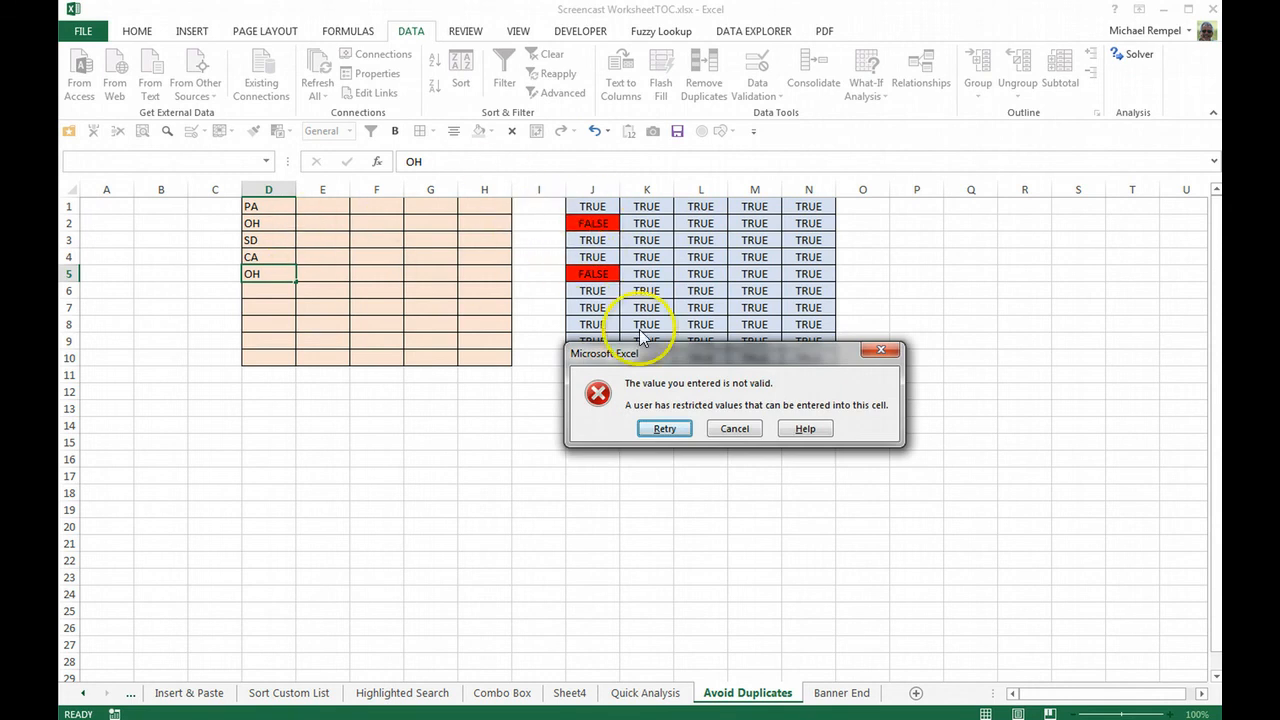
{"action": "left_click", "coordinate": [682, 438]}
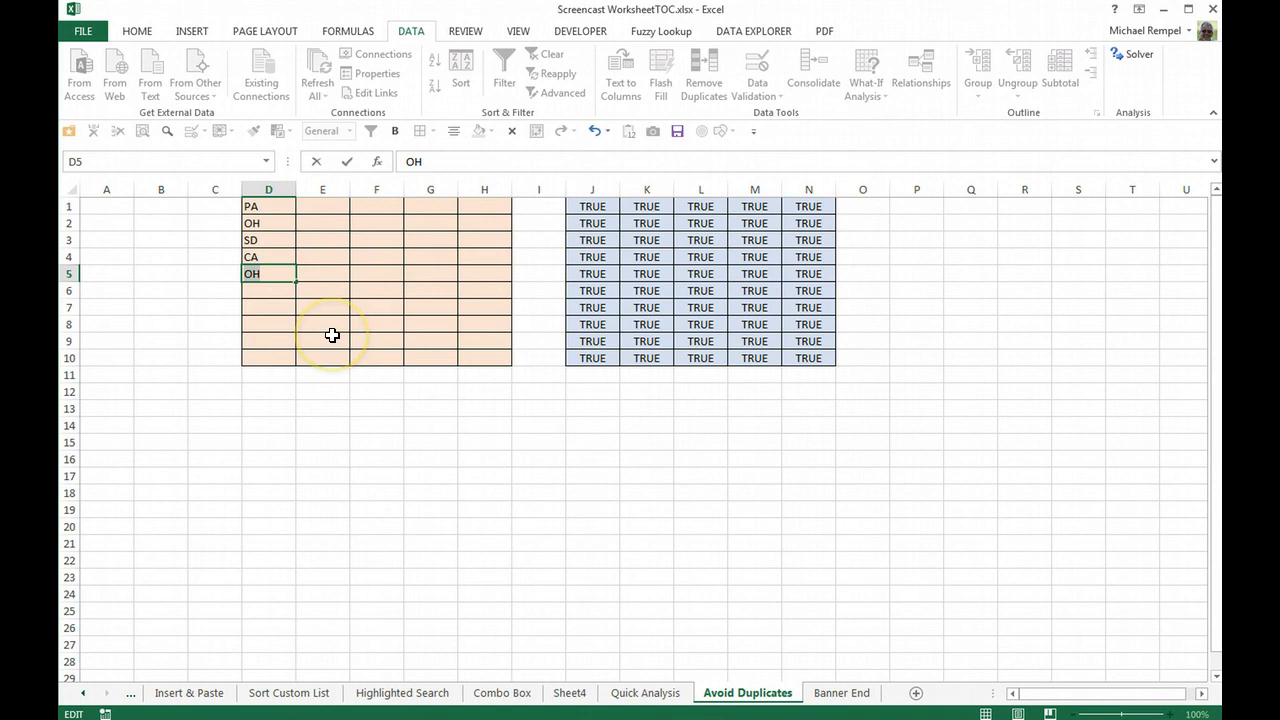
{"action": "type", "text": "CA"}
{"action": "key", "text": "Return"}
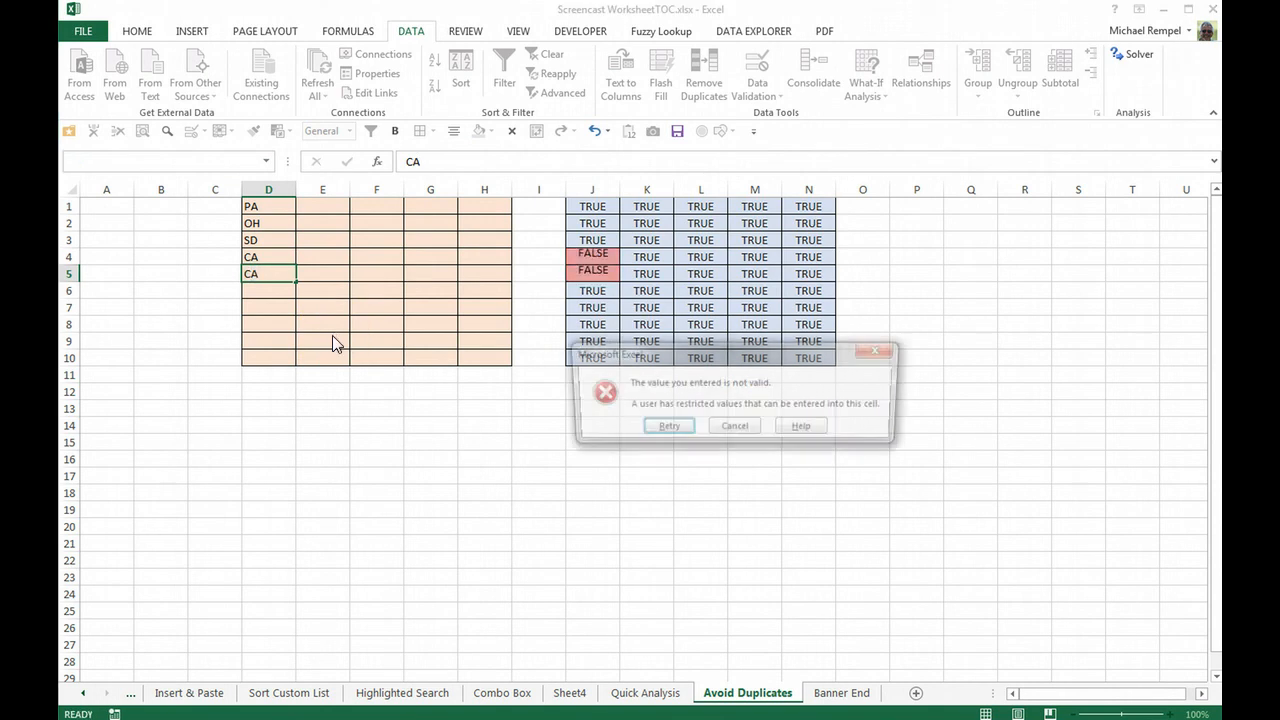
{"action": "left_click", "coordinate": [660, 432]}
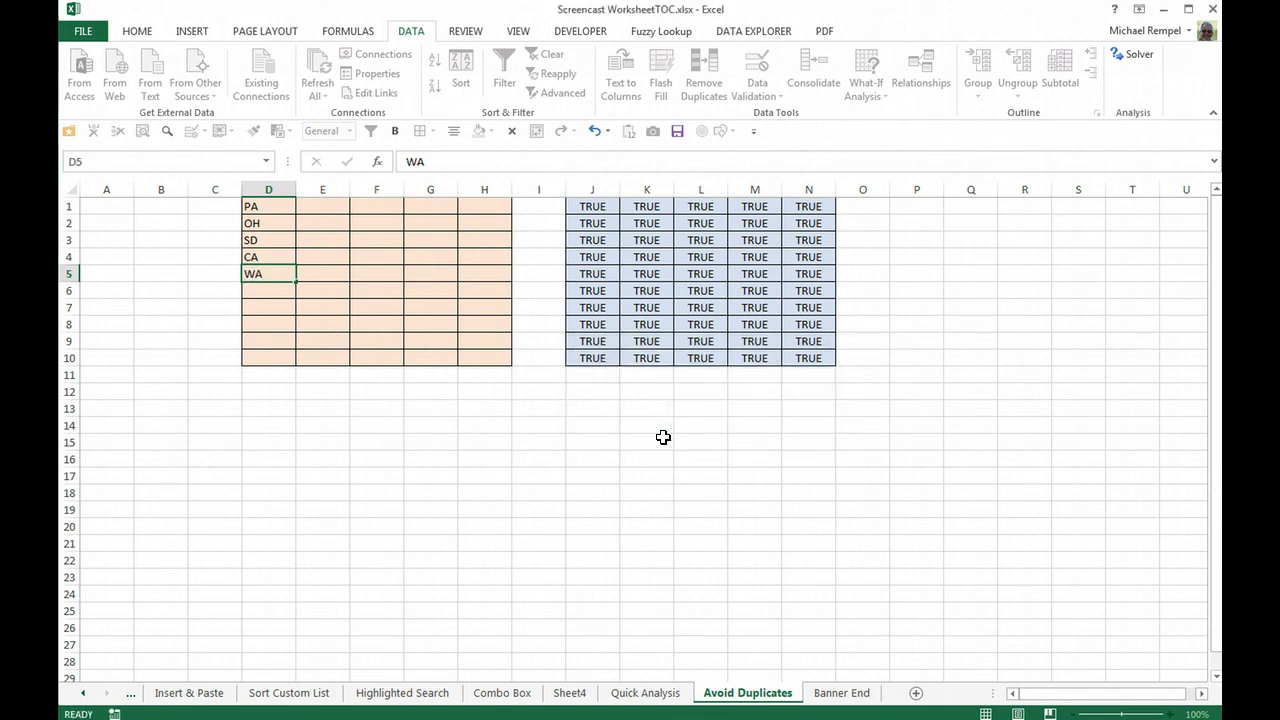
- Try to enter OH in cell H6 as a duplicate in another column of the validated range, and cancel the entry
{"action": "left_click", "coordinate": [477, 290]}
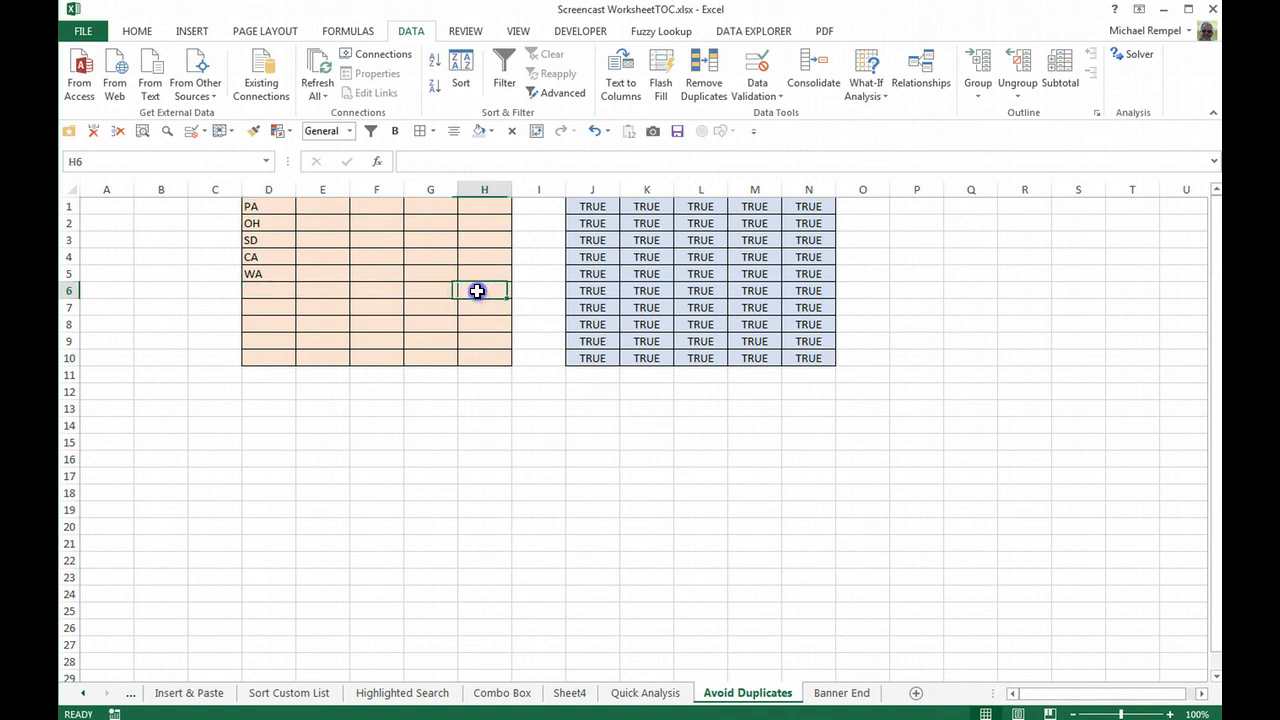
{"action": "type", "text": "OH"}
{"action": "key", "text": "Return"}
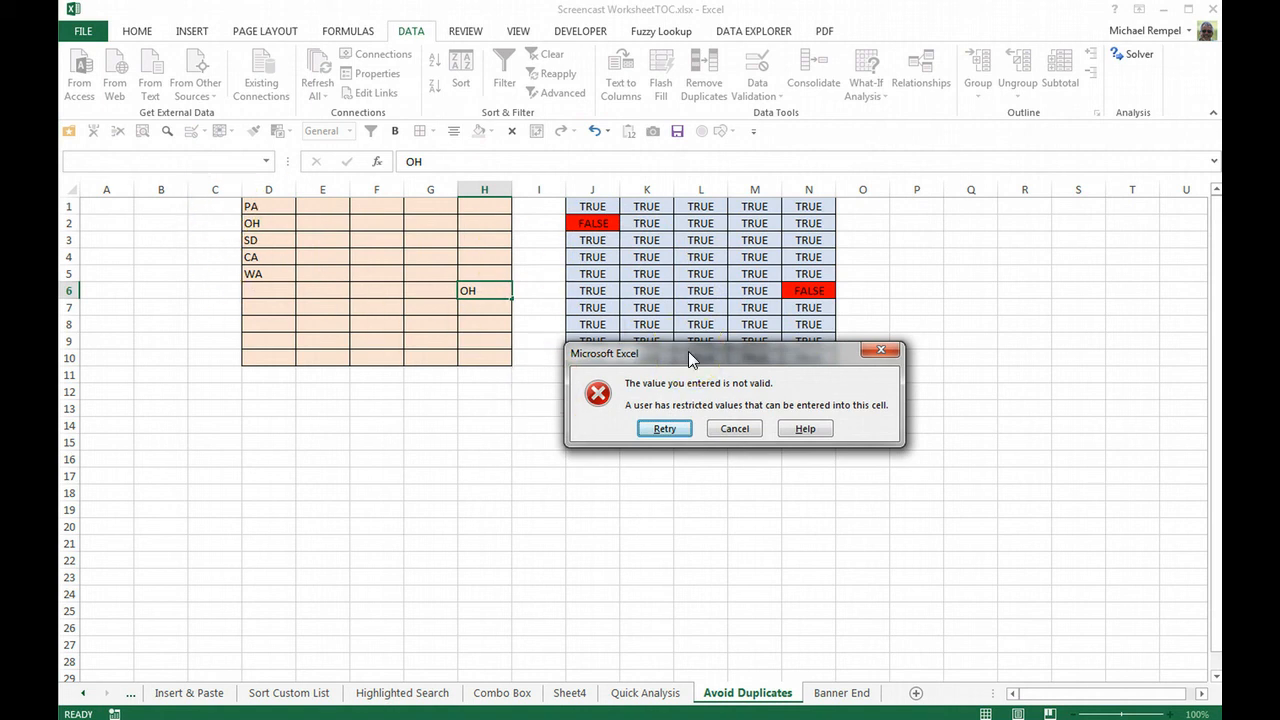
{"action": "left_click", "coordinate": [722, 426]}
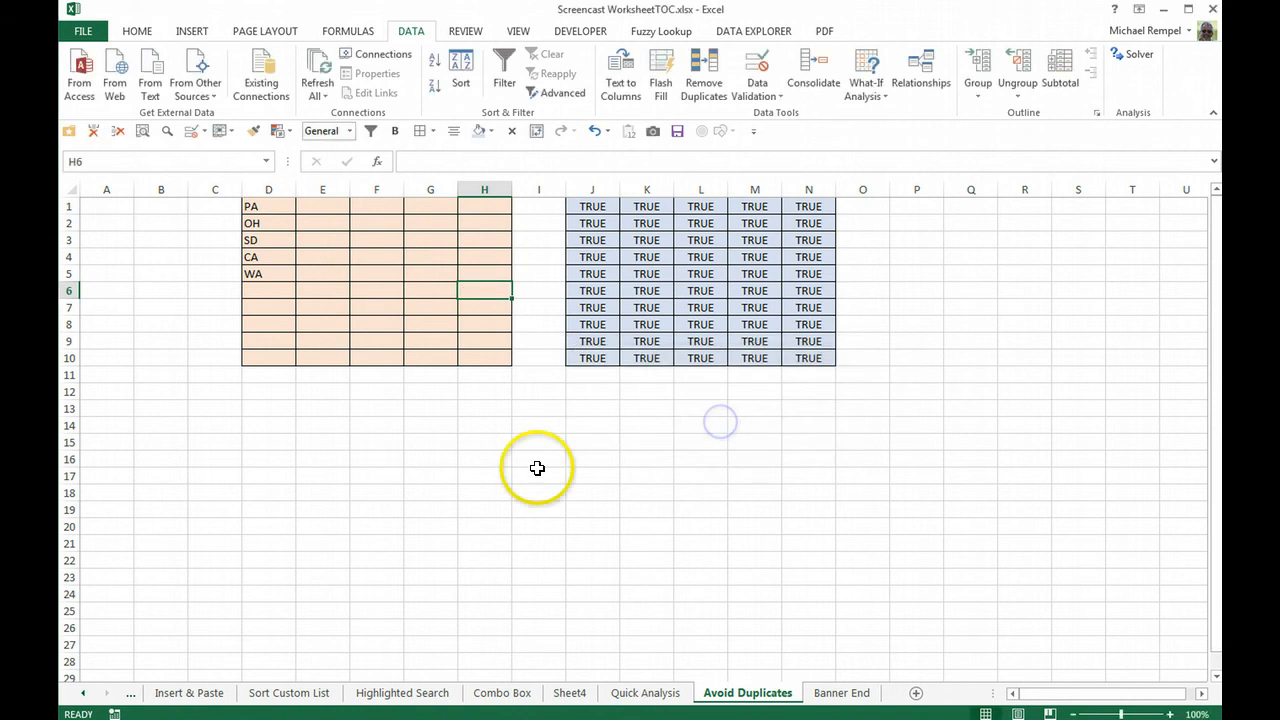
- Move the selection out of the validated range to cell J15 and switch to the Banner End worksheet
{"action": "left_click_drag", "start_coordinate": [537, 470], "coordinate": [537, 466]}
{"action": "left_click", "coordinate": [597, 437]}
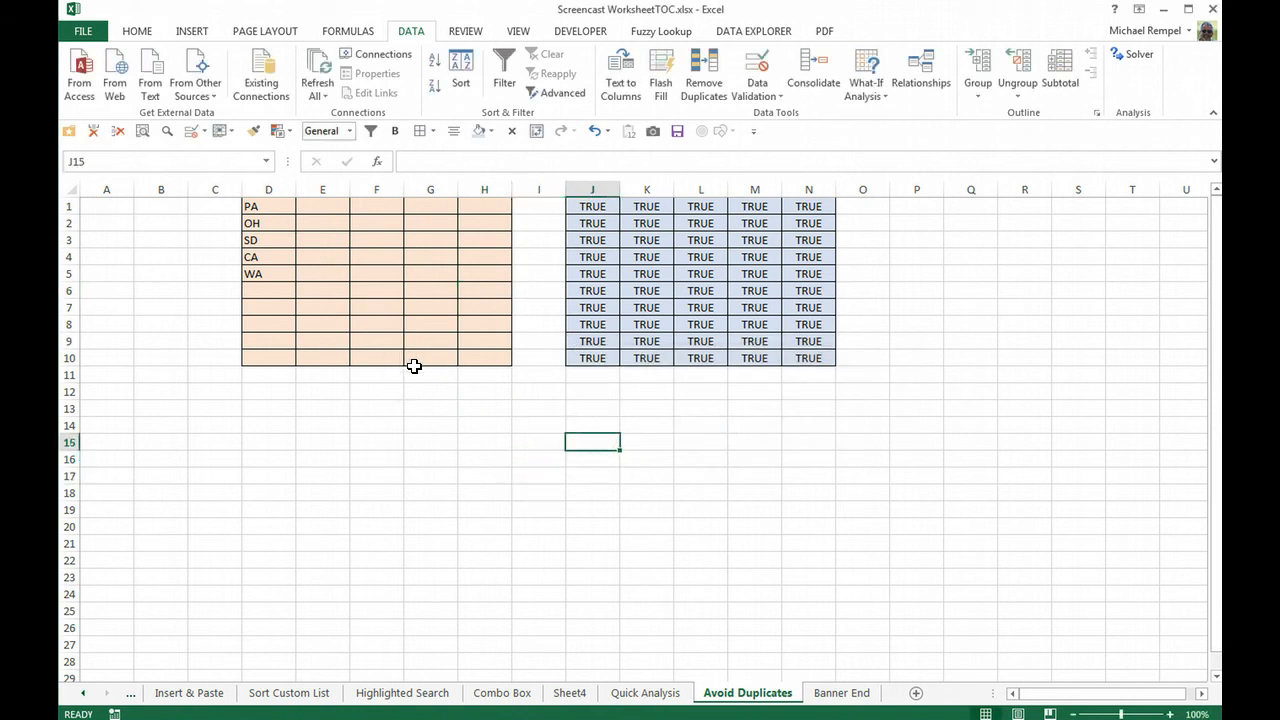
{"action": "left_click", "coordinate": [835, 694]}
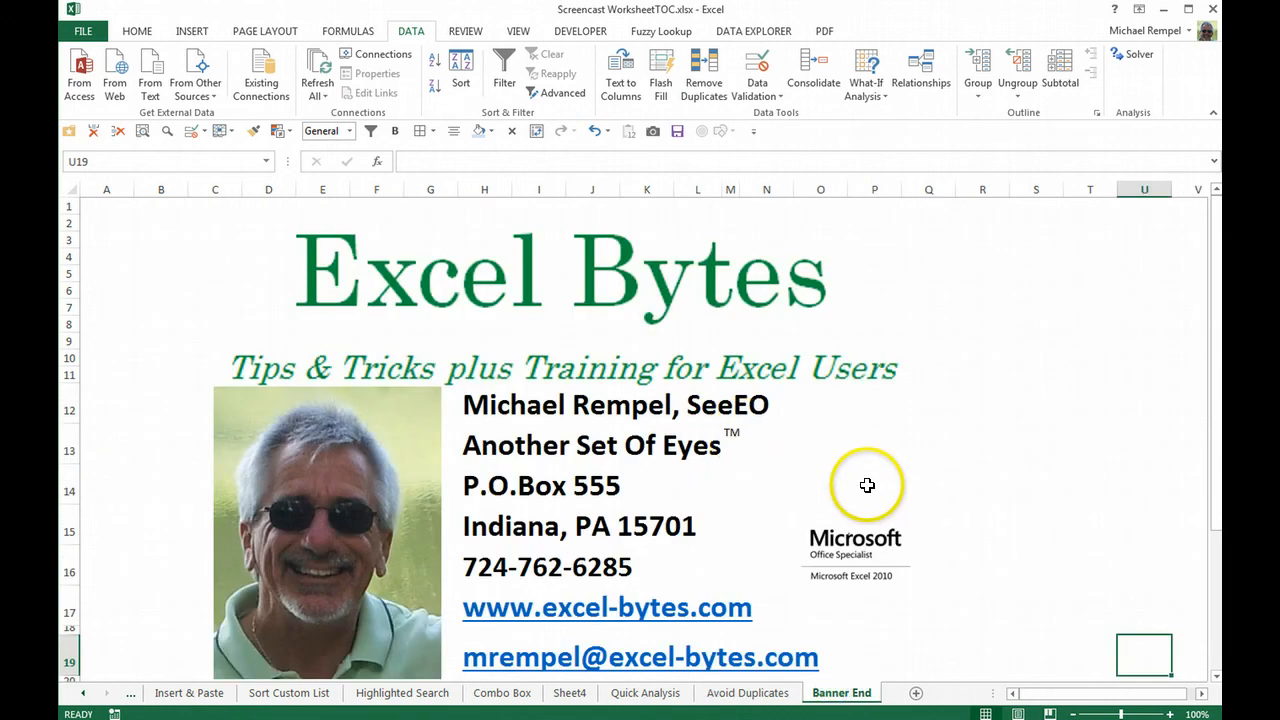